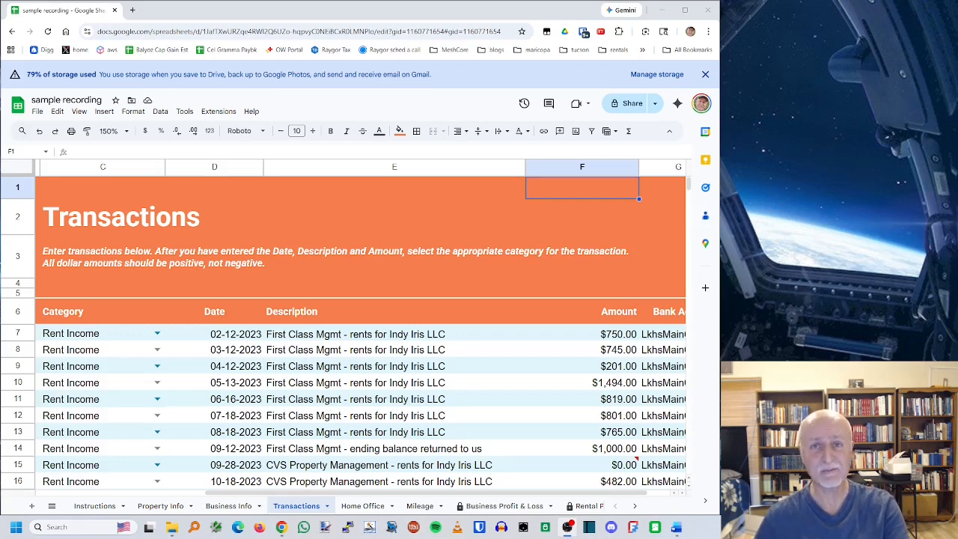
Examine the categories and amounts of the rent income and insurance rows in the Transactions sheet
scroll(506, 362, down, 3)
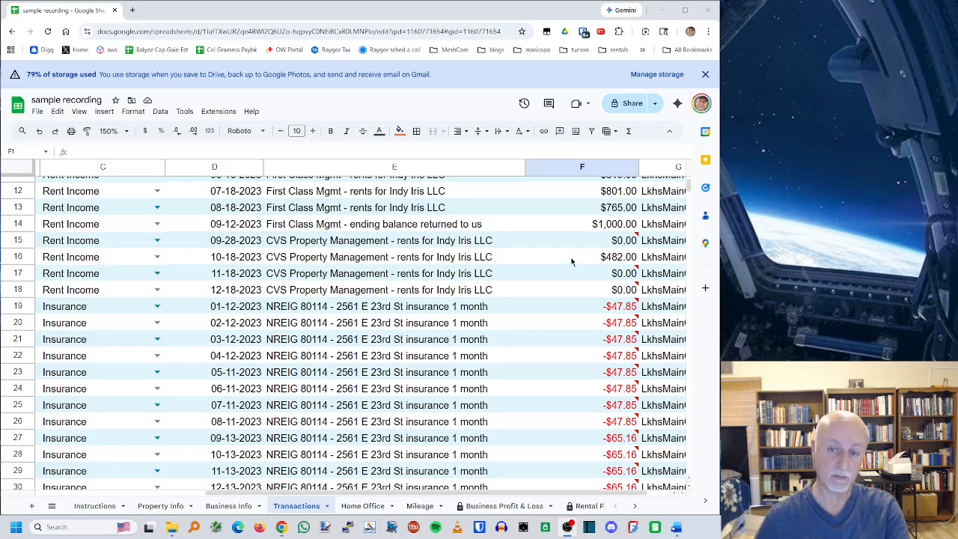
click(132, 327)
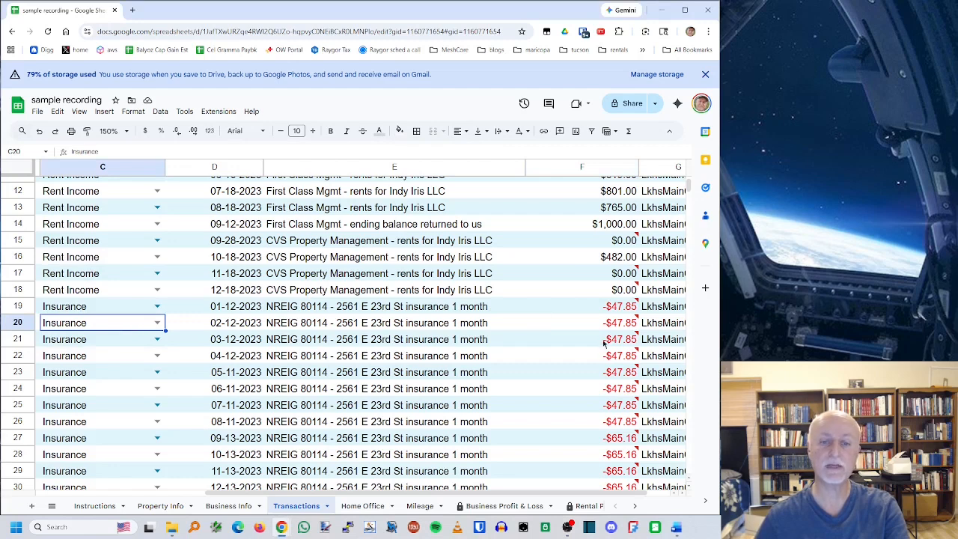
click(579, 327)
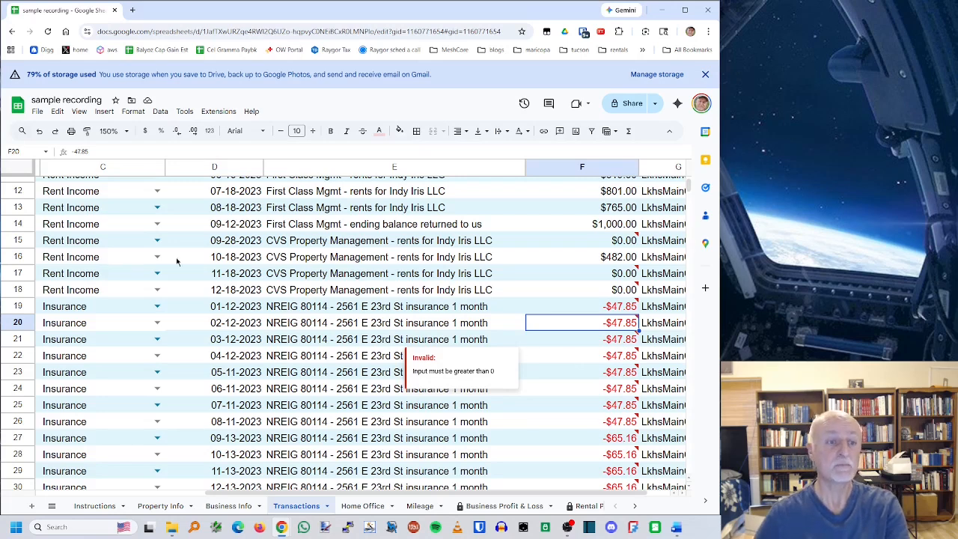
click(103, 240)
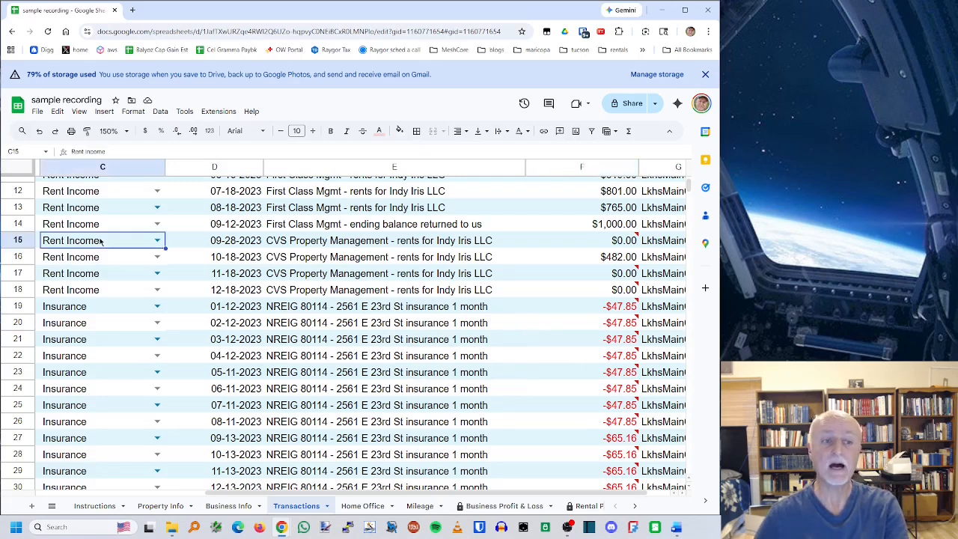
click(104, 330)
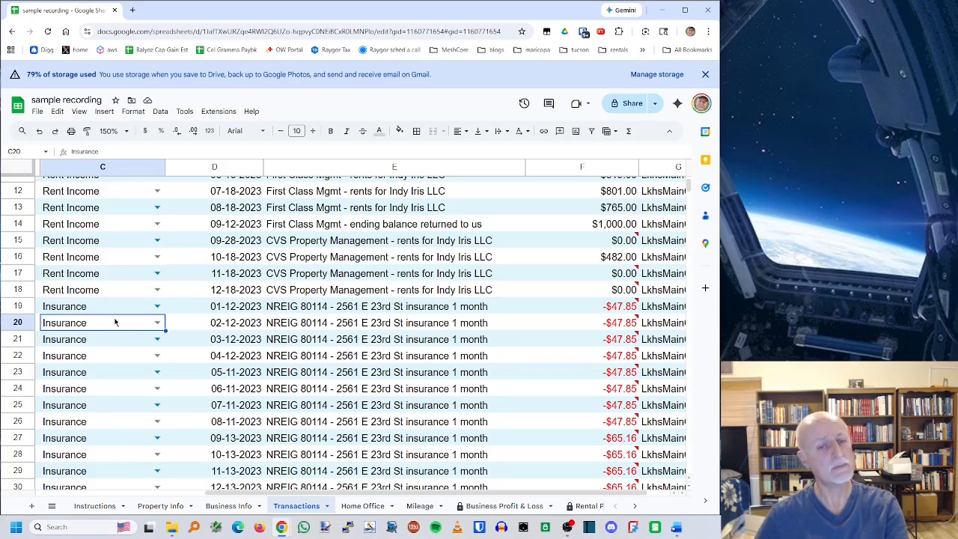
click(566, 310)
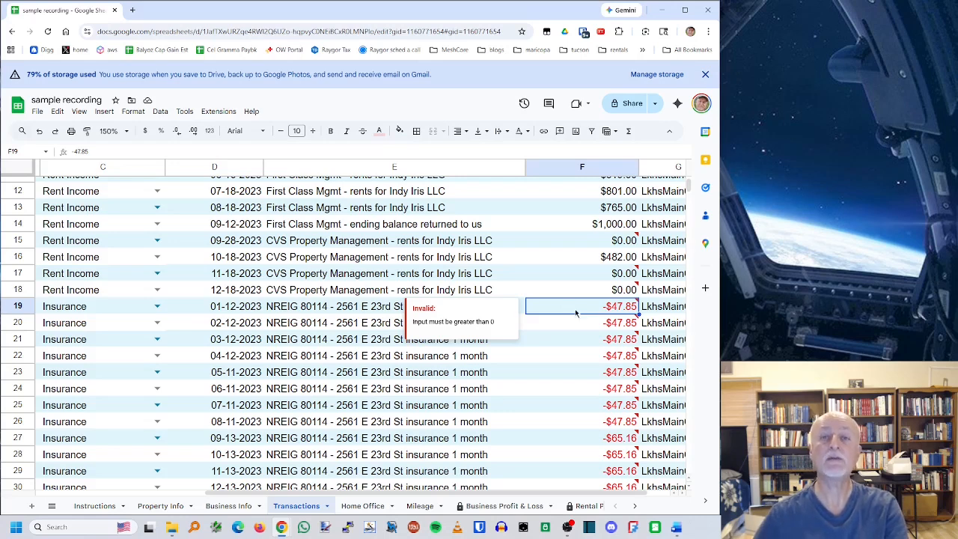
click(548, 362)
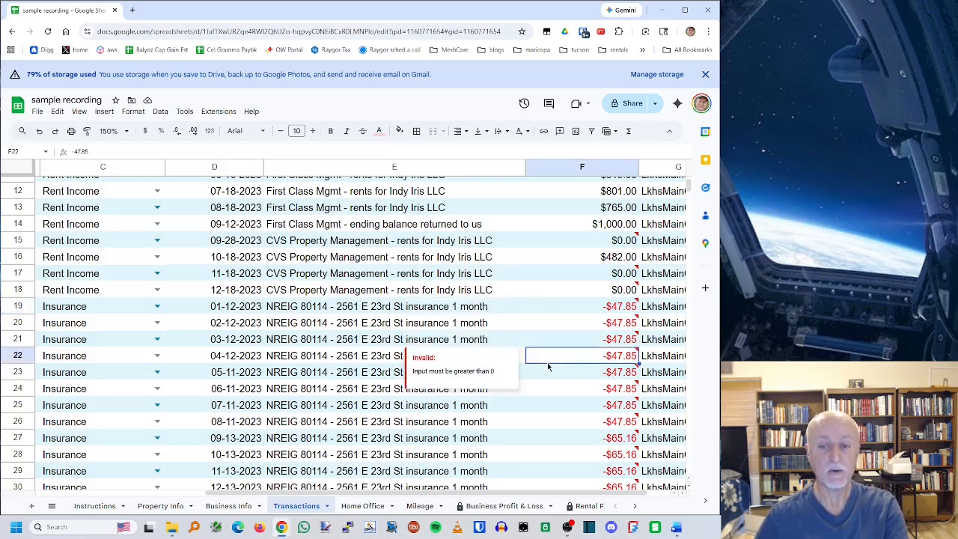
Set the insurance amount in F19 to 47.85 and fill it down through F26
click(565, 307)
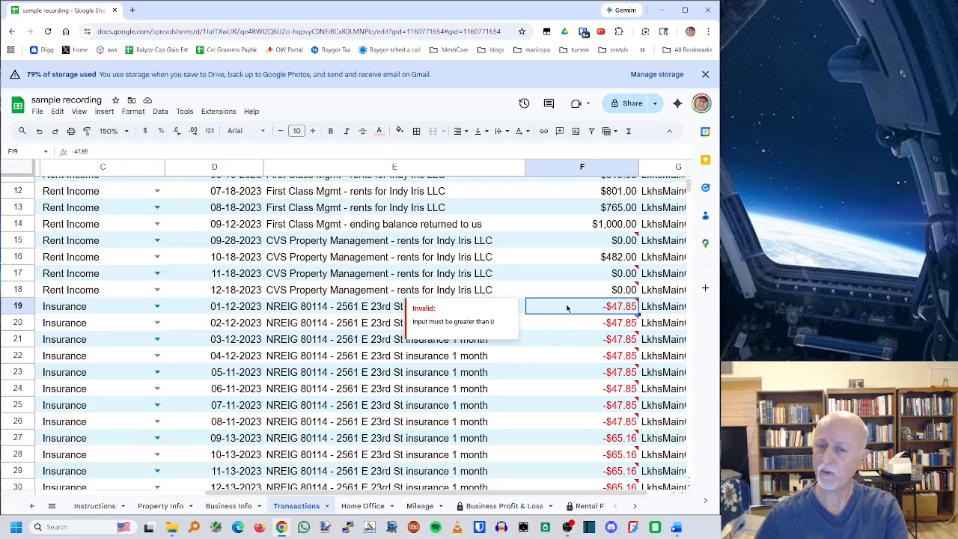
double_click(566, 306)
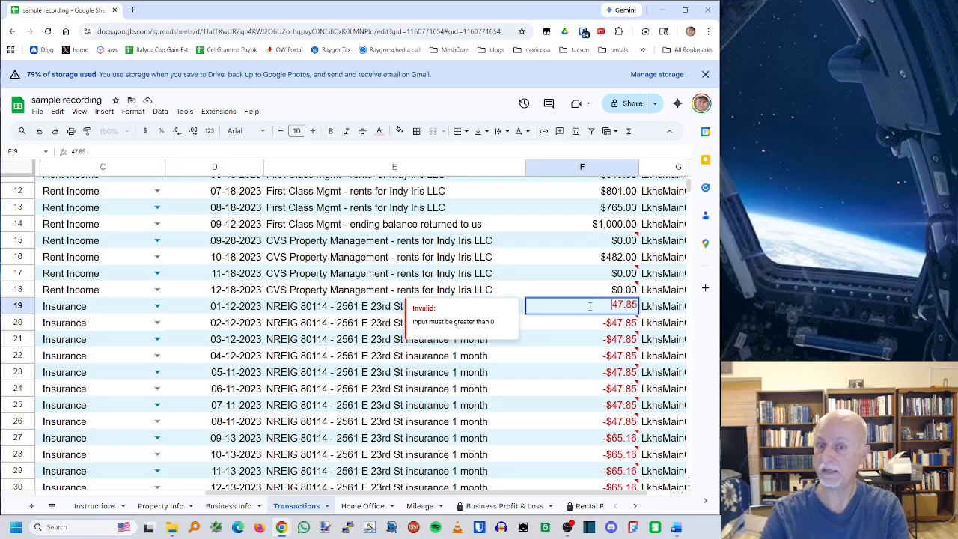
key(Return)
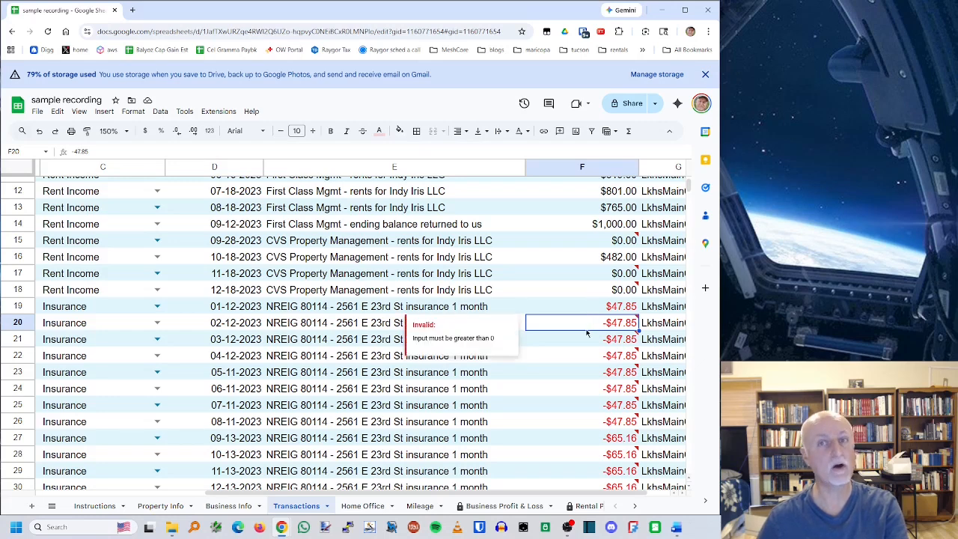
click(585, 306)
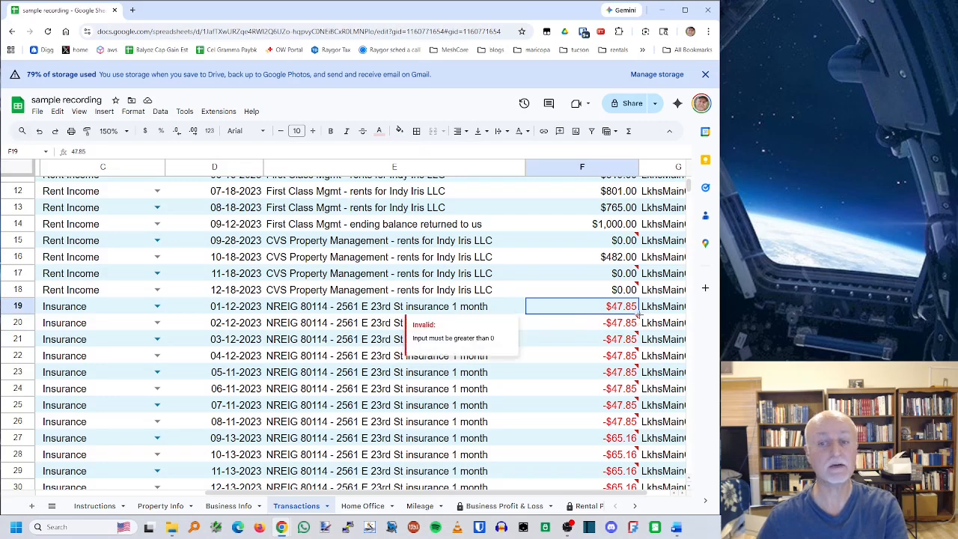
drag(638, 314, 635, 421)
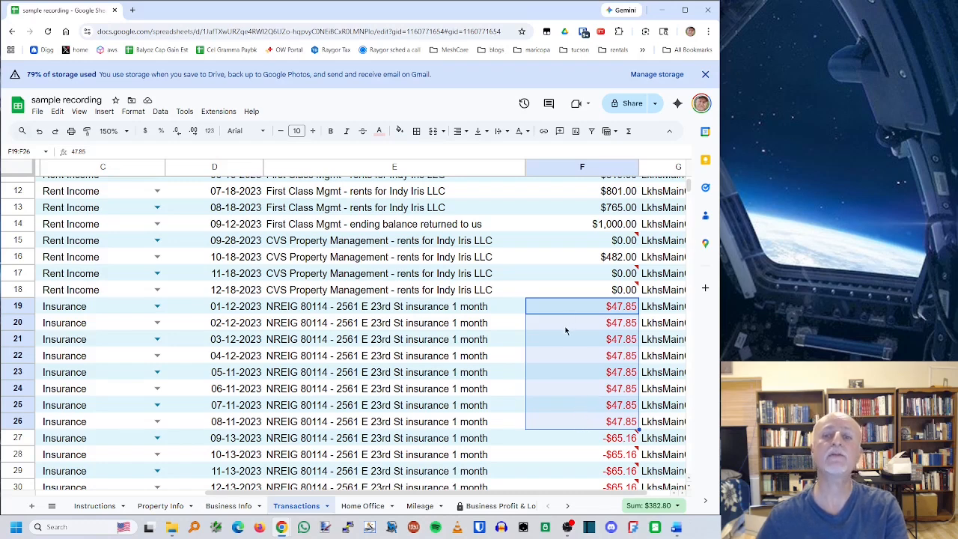
Look through the rest of the Transactions sheet for expense and payout amounts entered as negatives
scroll(566, 330, down, 20)
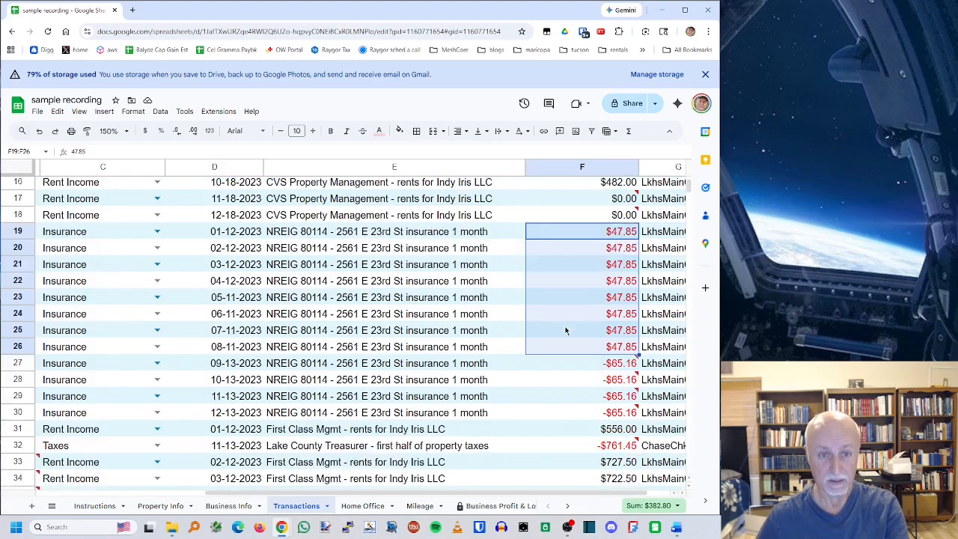
scroll(566, 330, down, 10)
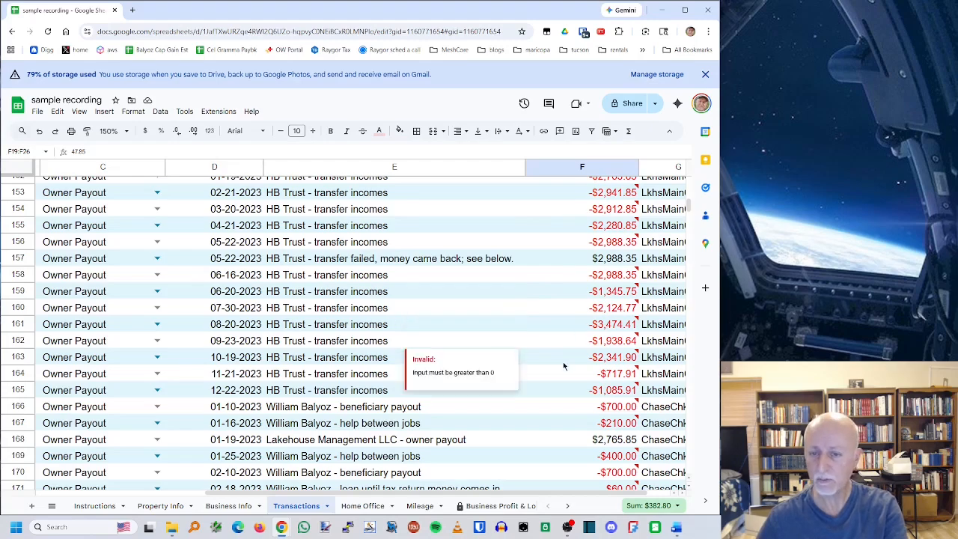
scroll(563, 364, up, 3)
scroll(562, 362, up, 20)
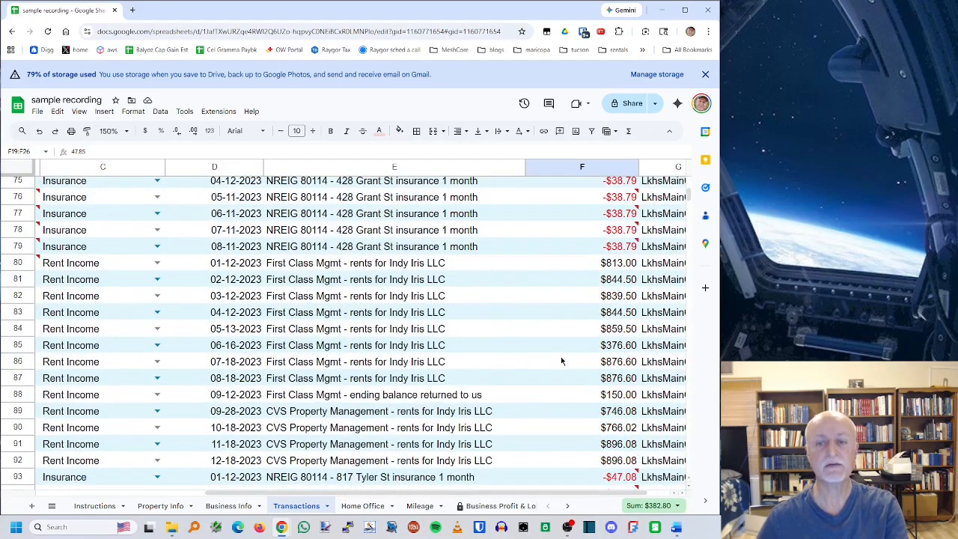
scroll(562, 358, up, 9)
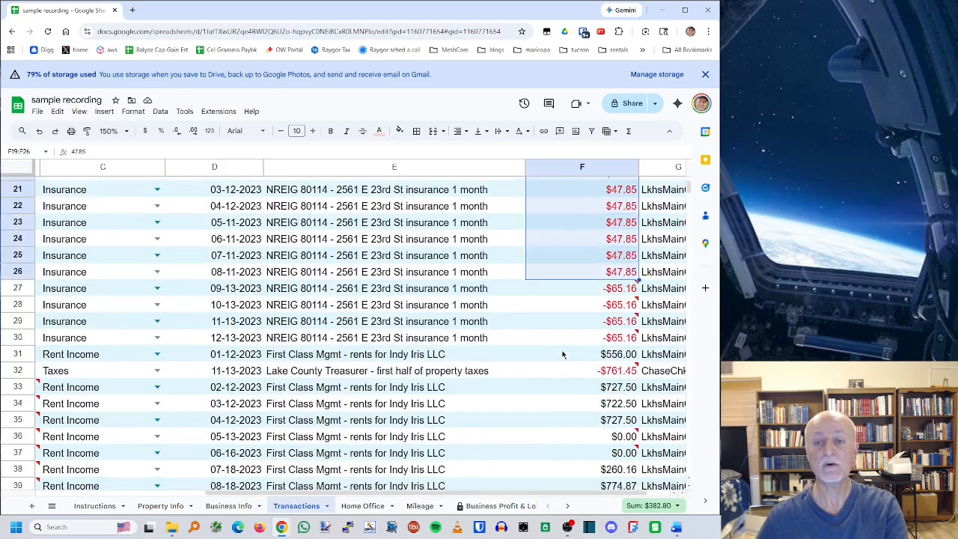
scroll(555, 334, down, 5)
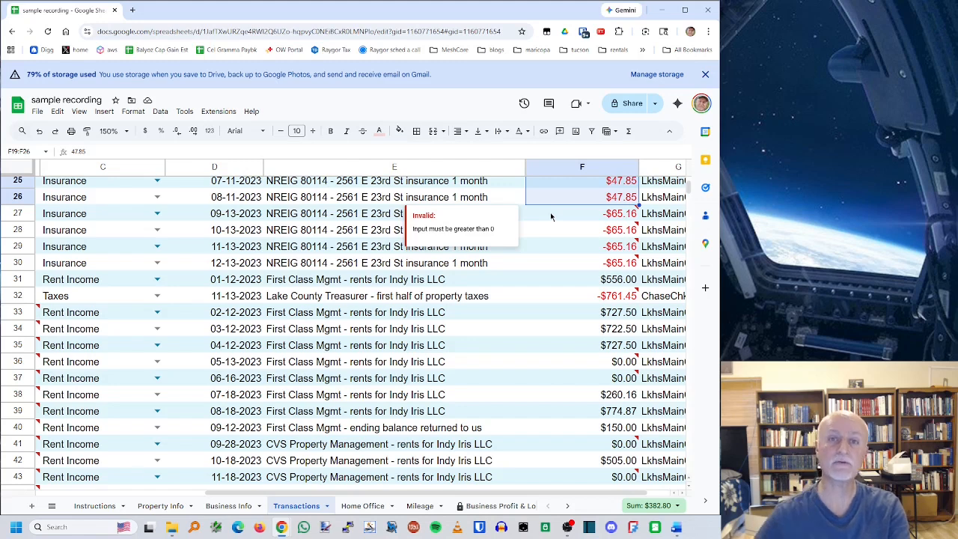
scroll(542, 253, up, 1)
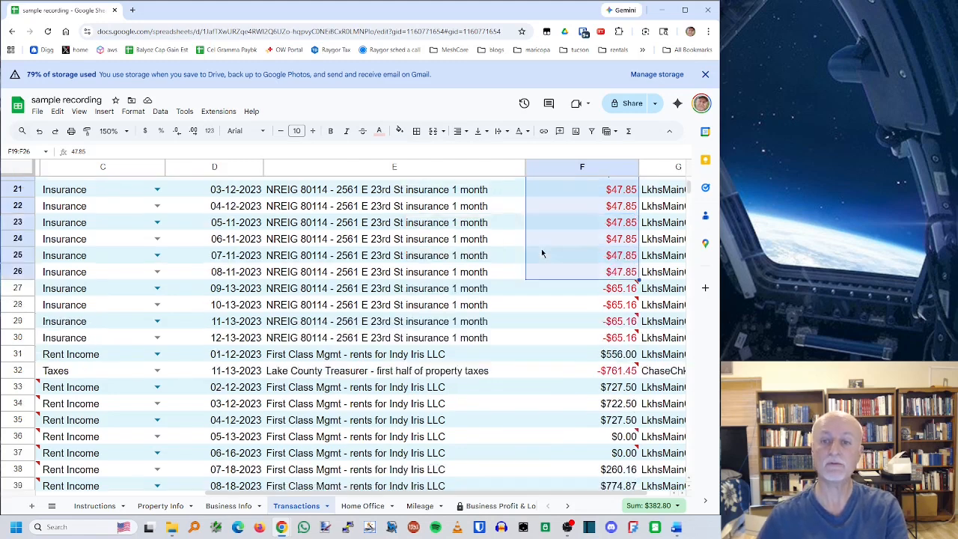
scroll(541, 253, up, 3)
click(541, 233)
scroll(541, 236, down, 3)
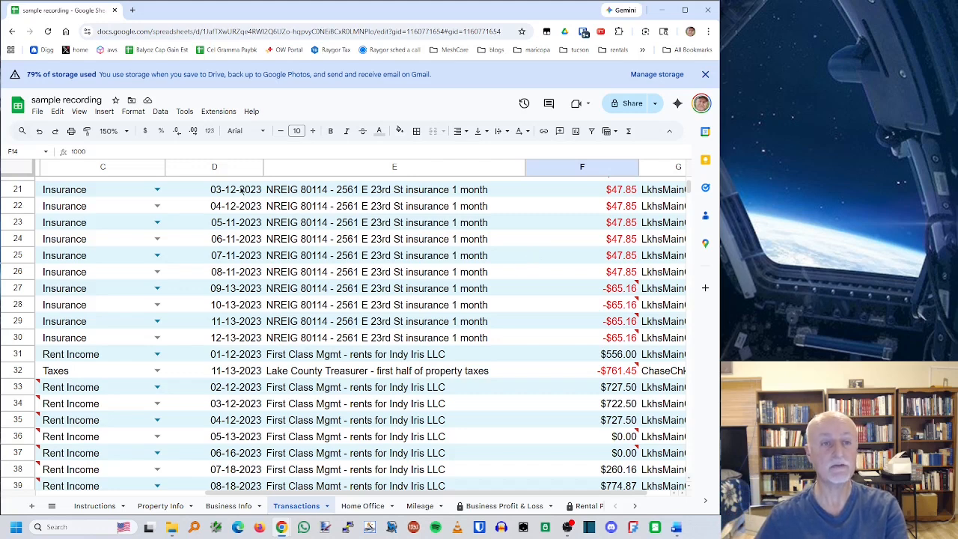
Open the spreadsheet's Apps Script editor and replace the default myFunction code with a negateValues function that flips the sign of numbers in the active range
click(215, 112)
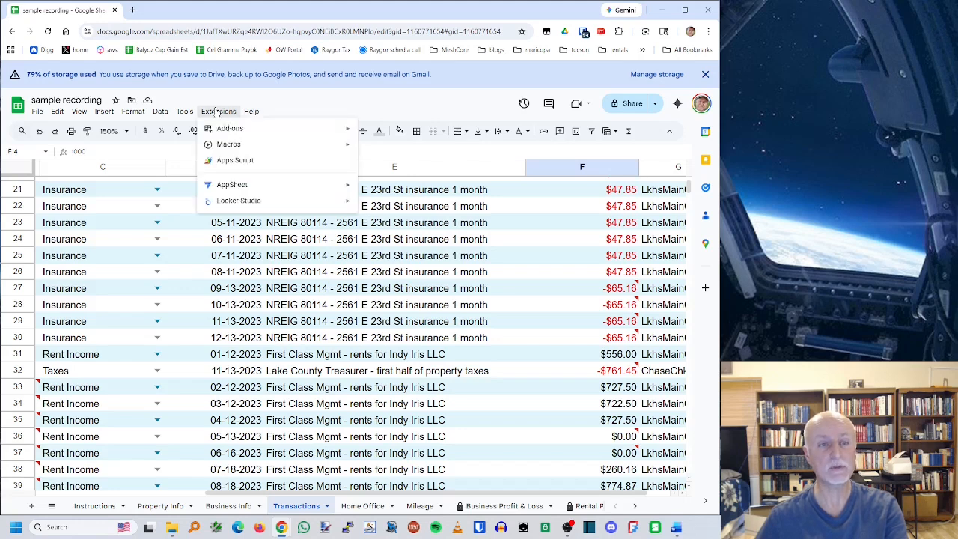
click(262, 164)
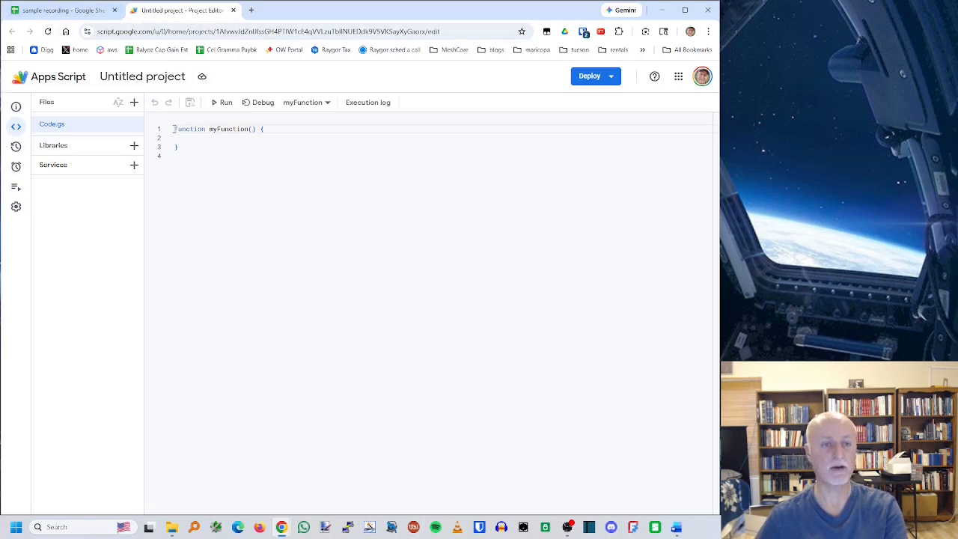
drag(173, 129, 181, 147)
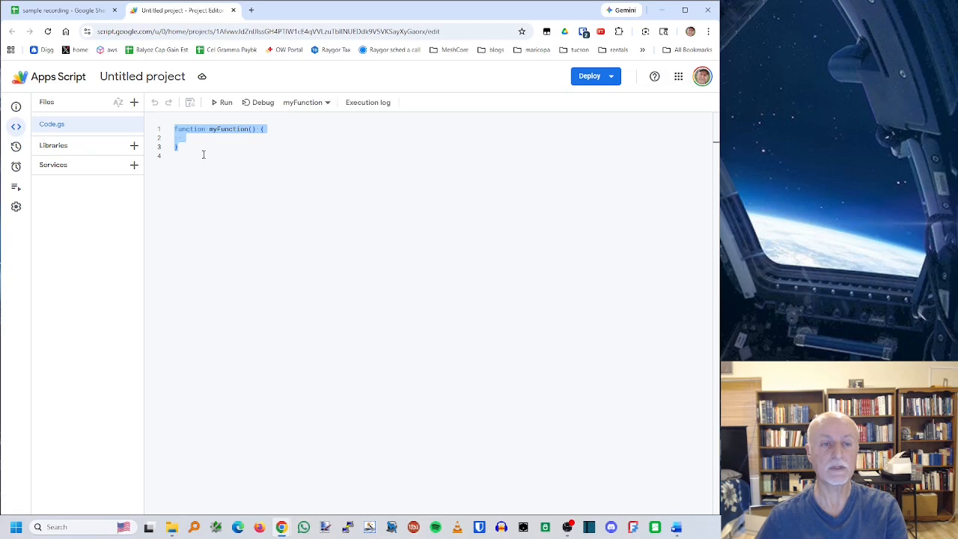
text(function negateValues() {   var sheet = SpreadsheetApp.getActiveSheet();   var activeRange = sheet.getActiveRange();   var values = activeRange.getValues();    for (var i = 0; i < values.length; i++) { // Loop through rows     for (var j = 0; j < values[i].length; j++) { // Loop through columns       if (typeof values[i][j] === "number") {         values[i][j] = -values[i][j];       }     }   }    activeRange.setValues(values); })
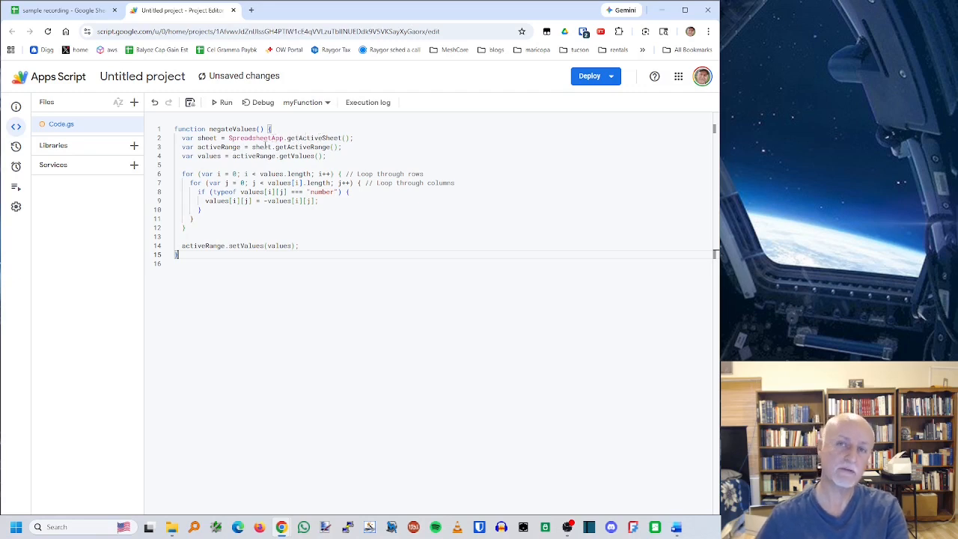
Examine how negateValues gets the active sheet, active range and its values in lines 2 to 4
click(299, 138)
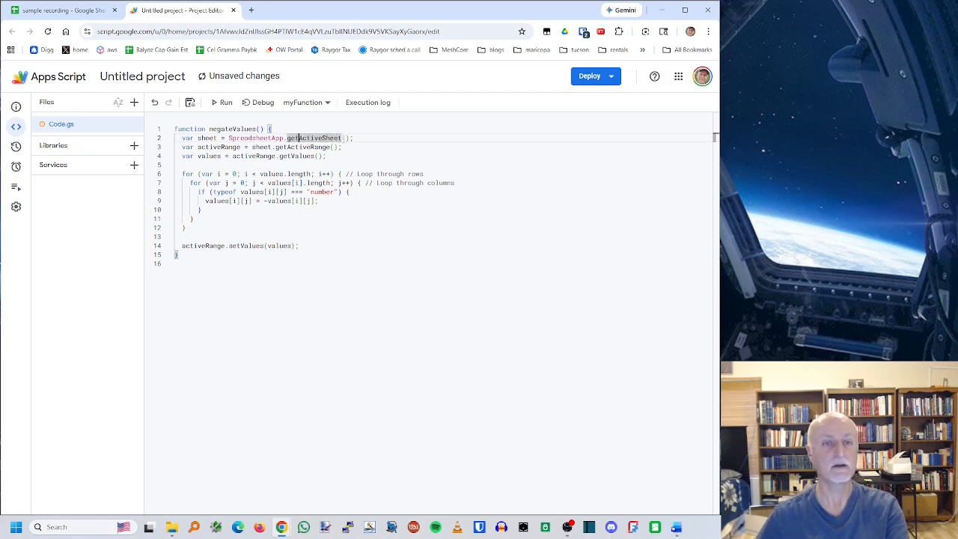
shift+click(341, 139)
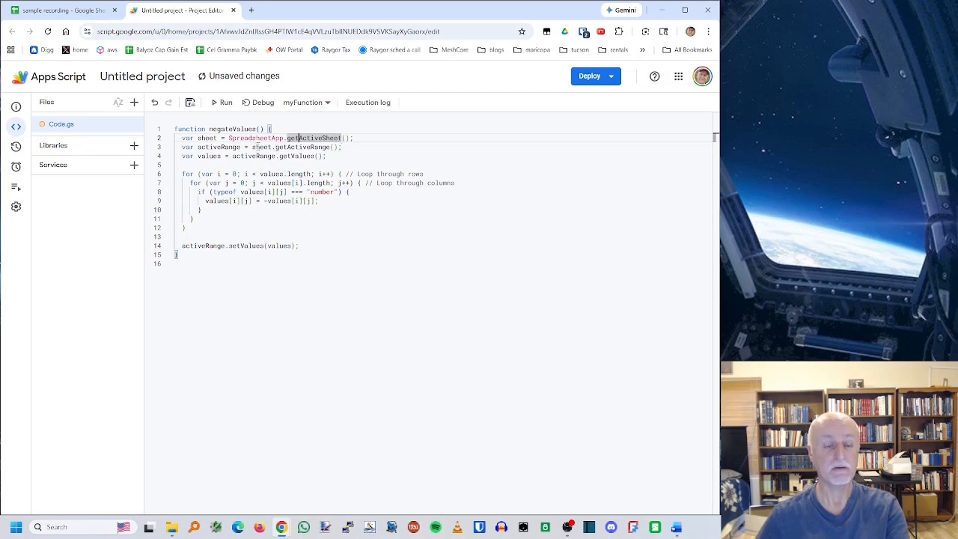
drag(300, 147, 334, 148)
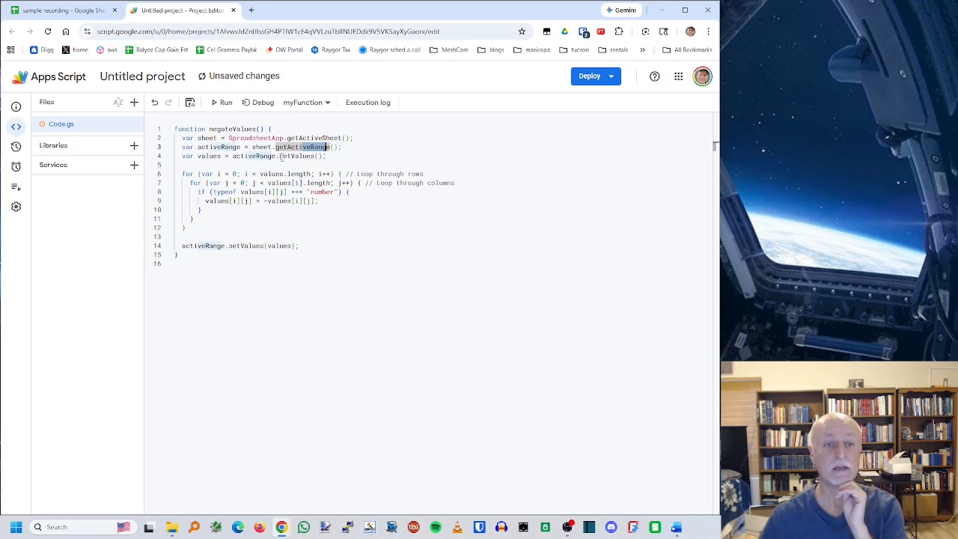
drag(279, 156, 316, 156)
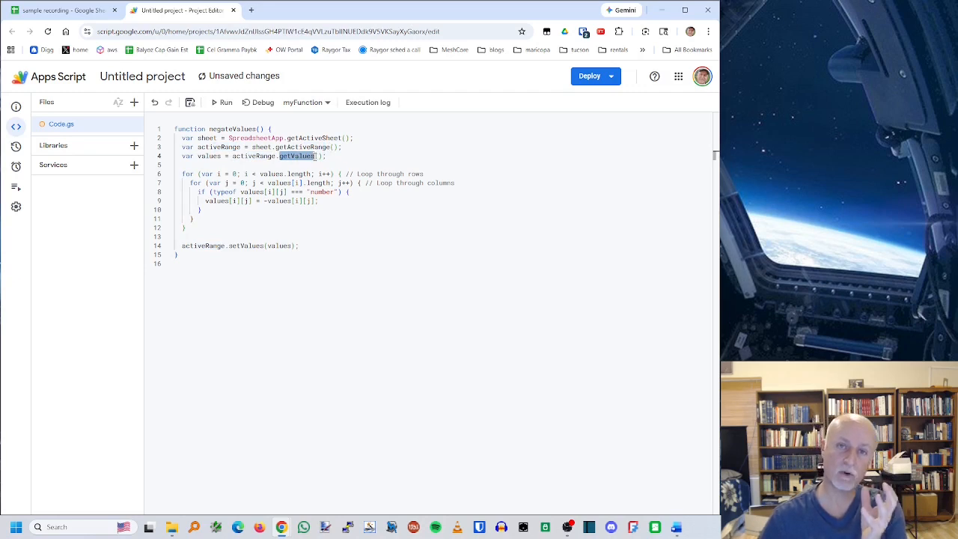
drag(198, 156, 223, 156)
click(200, 156)
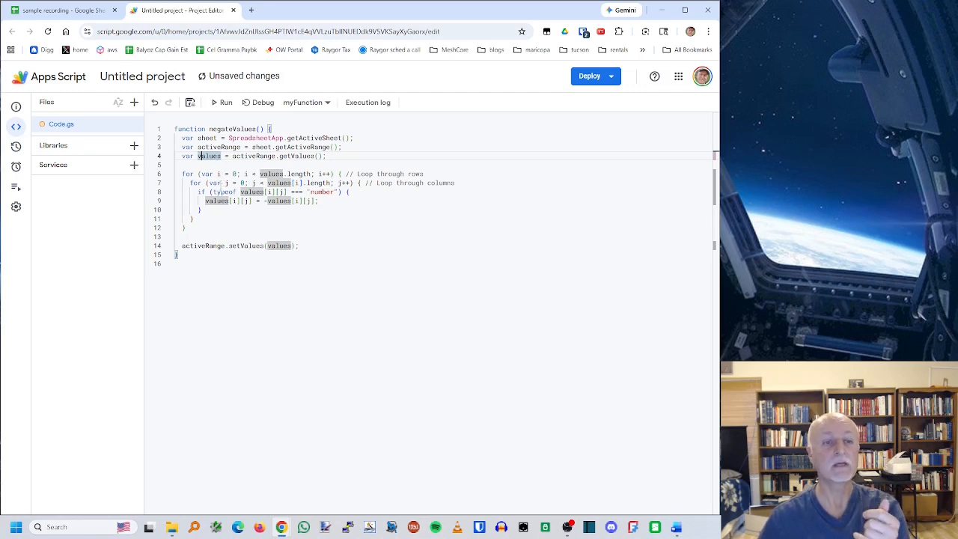
Examine the row and column loops, the number type check and the sign-reversal statement in lines 6 to 9
drag(183, 173, 244, 174)
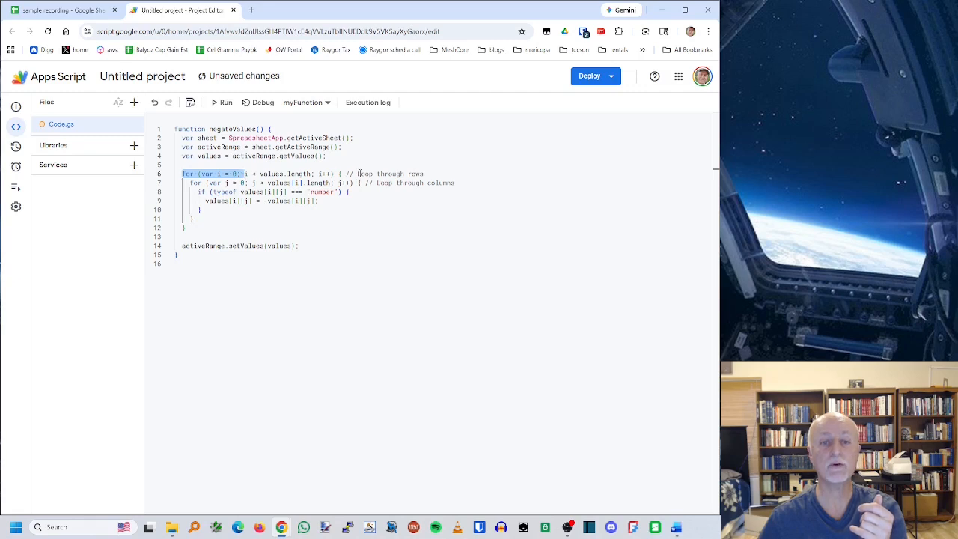
drag(408, 173, 424, 173)
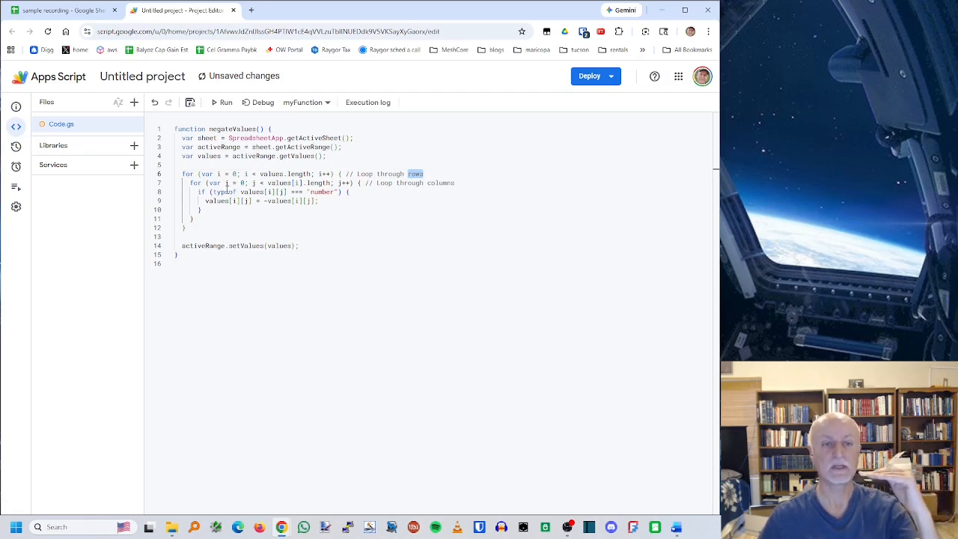
drag(189, 183, 351, 182)
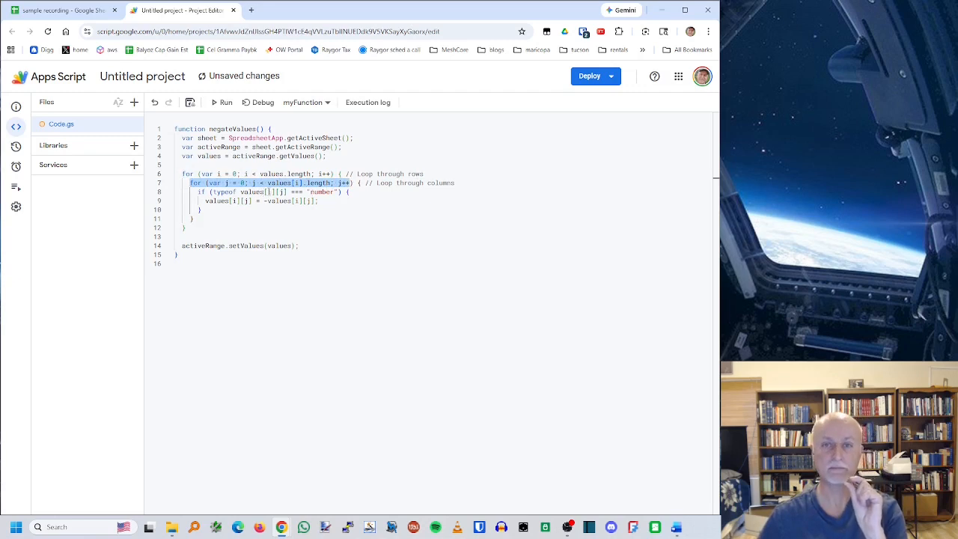
drag(198, 191, 238, 192)
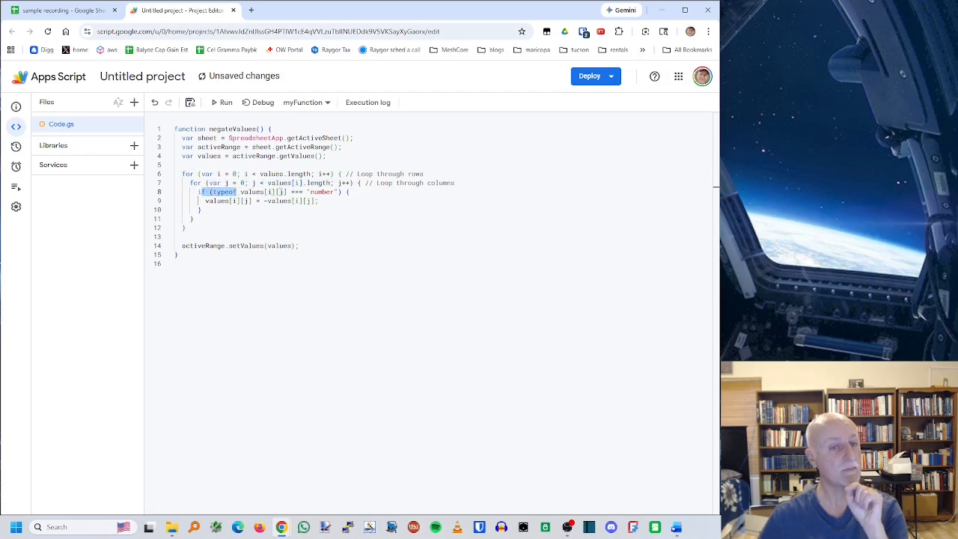
double_click(322, 192)
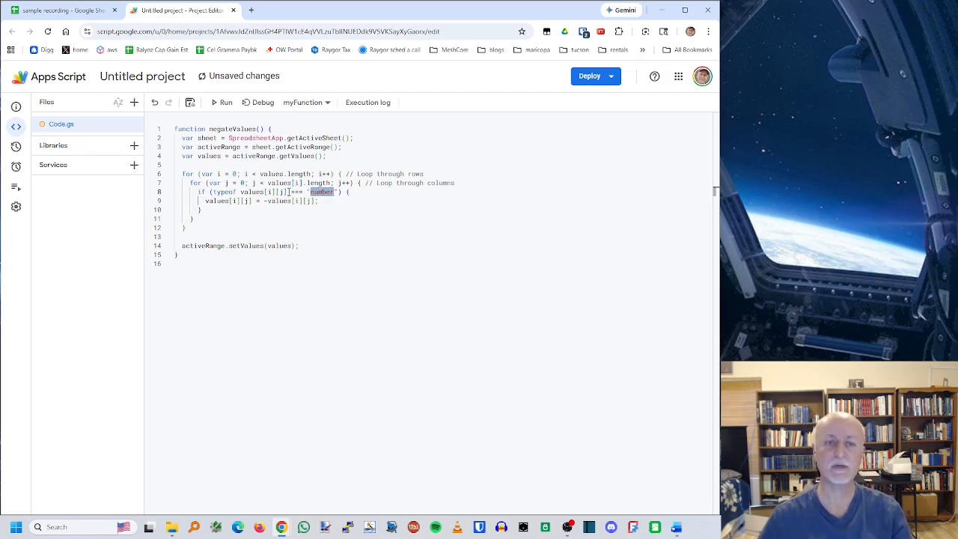
click(313, 191)
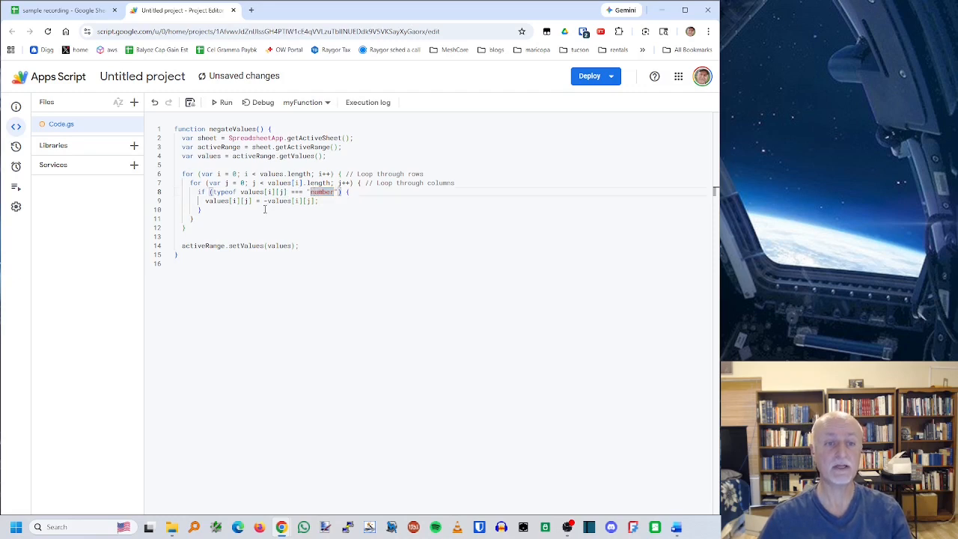
drag(260, 201, 320, 202)
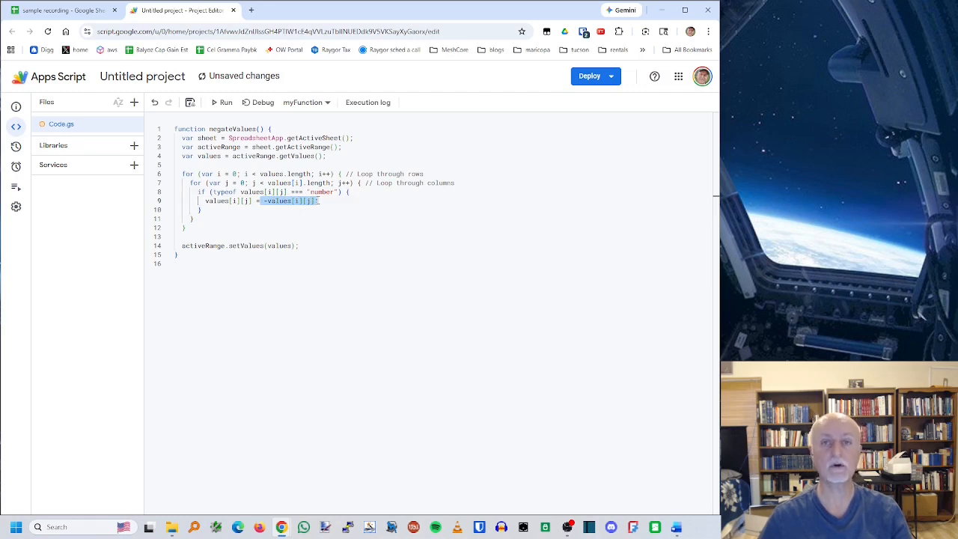
Examine the sign-reversal assignment in line 9 and the activeRange.setValues(values) call in line 14
drag(205, 201, 256, 200)
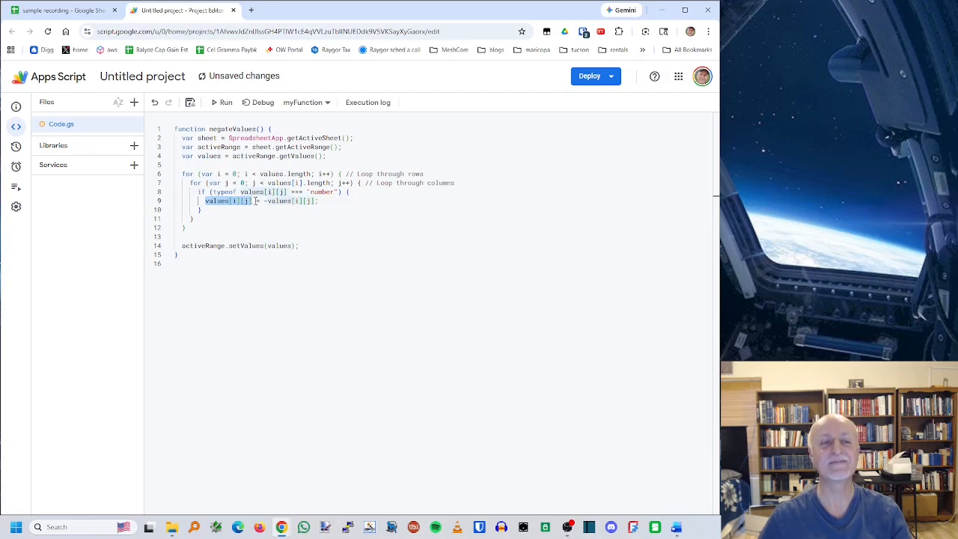
click(264, 200)
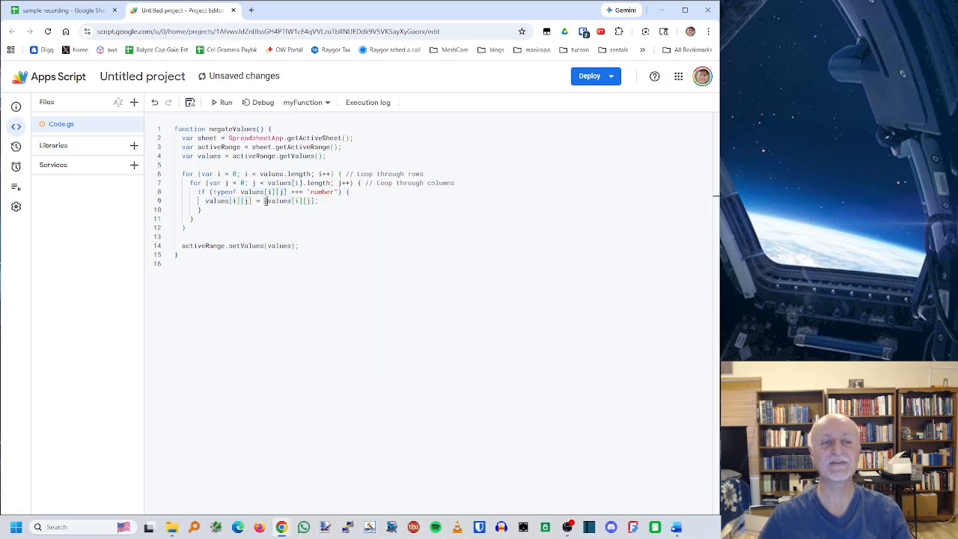
click(336, 200)
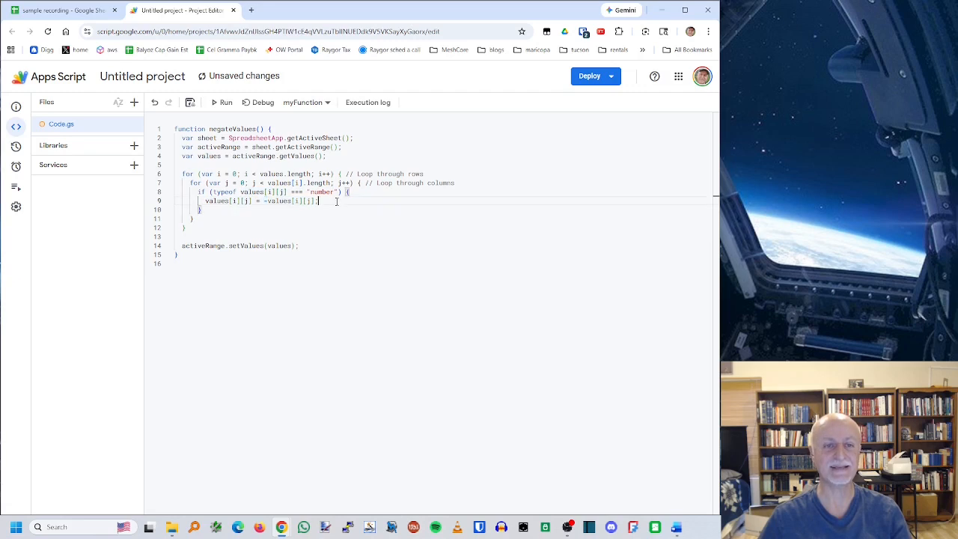
click(252, 218)
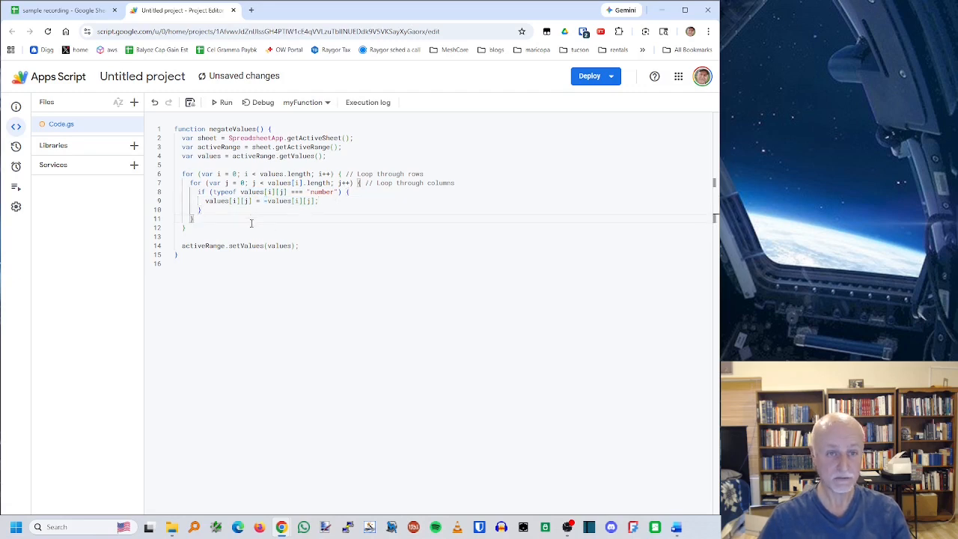
drag(228, 246, 293, 246)
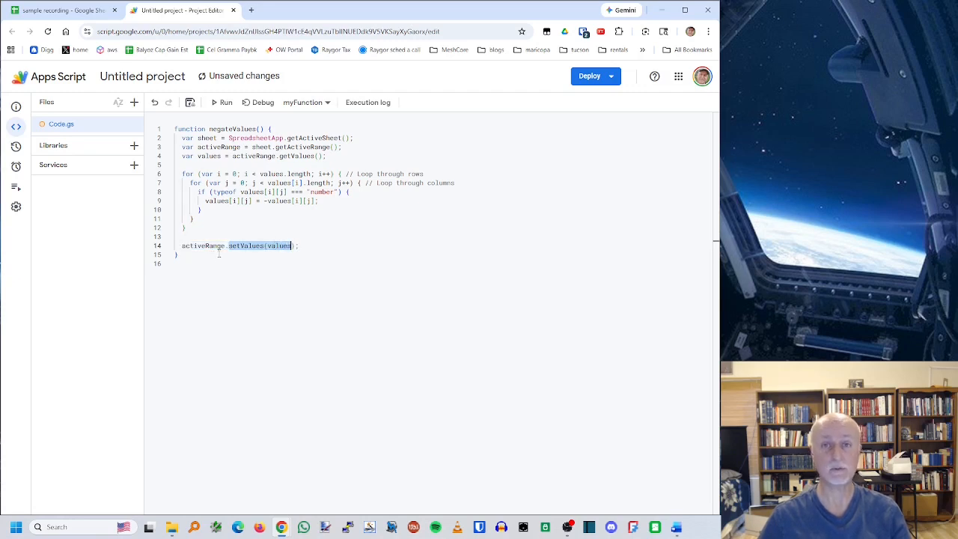
drag(179, 246, 223, 245)
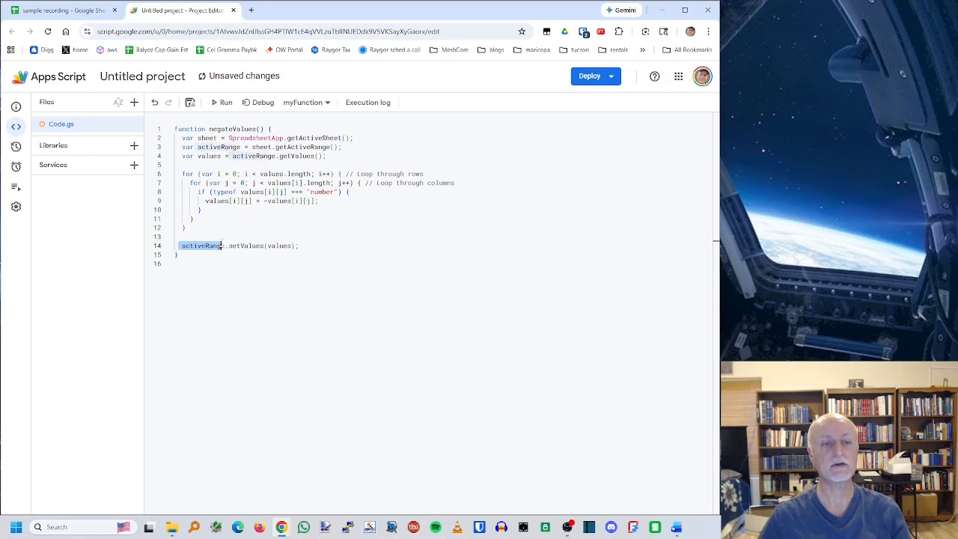
key(shift+Right)
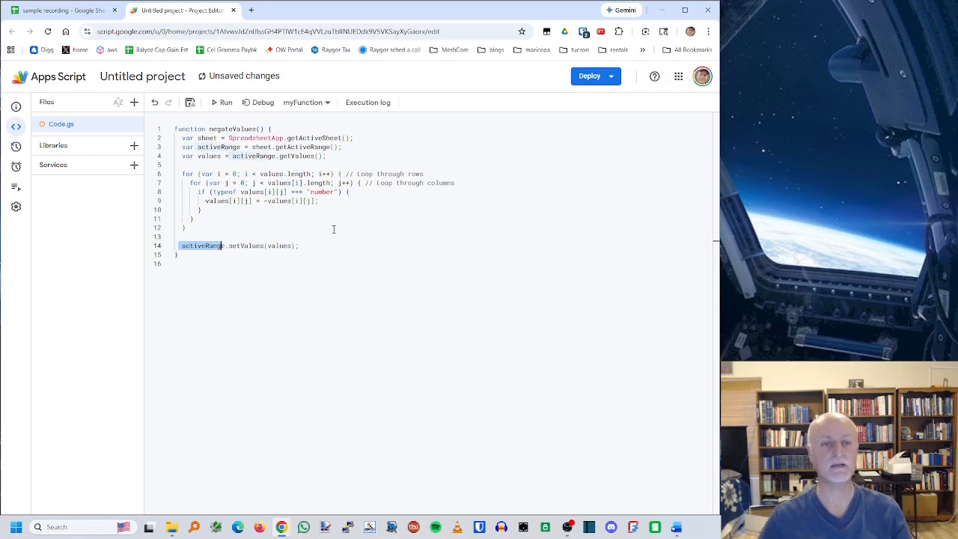
click(333, 228)
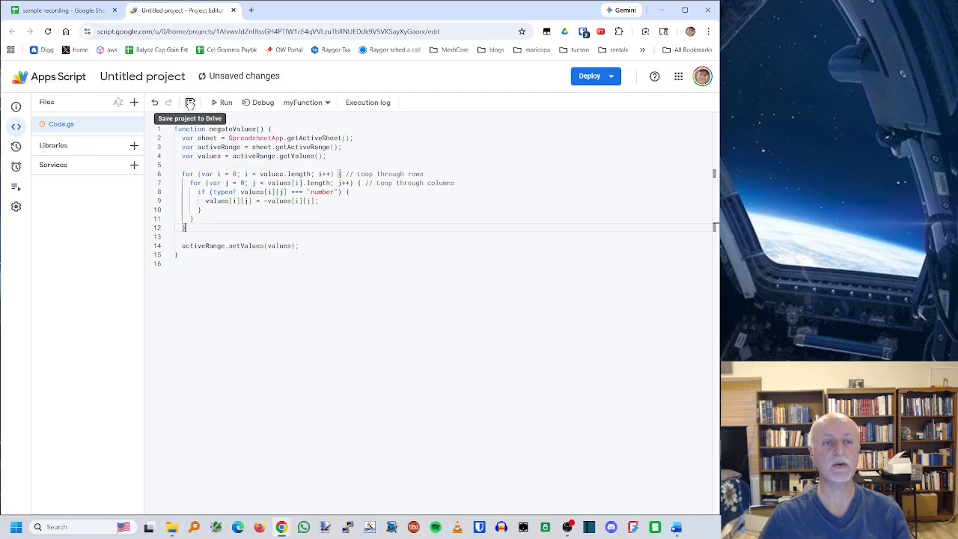
Save the script project to Drive and return to the "sample recording" spreadsheet
click(190, 103)
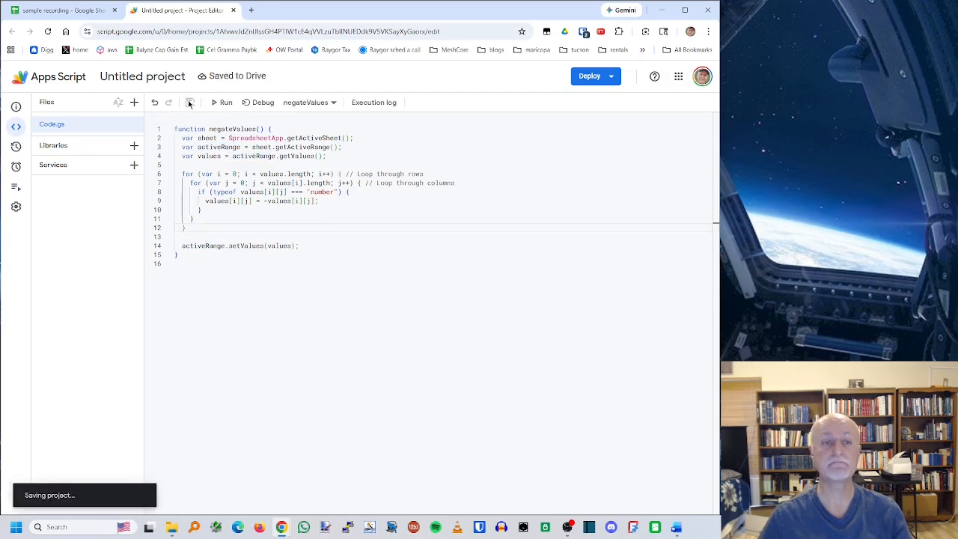
click(72, 10)
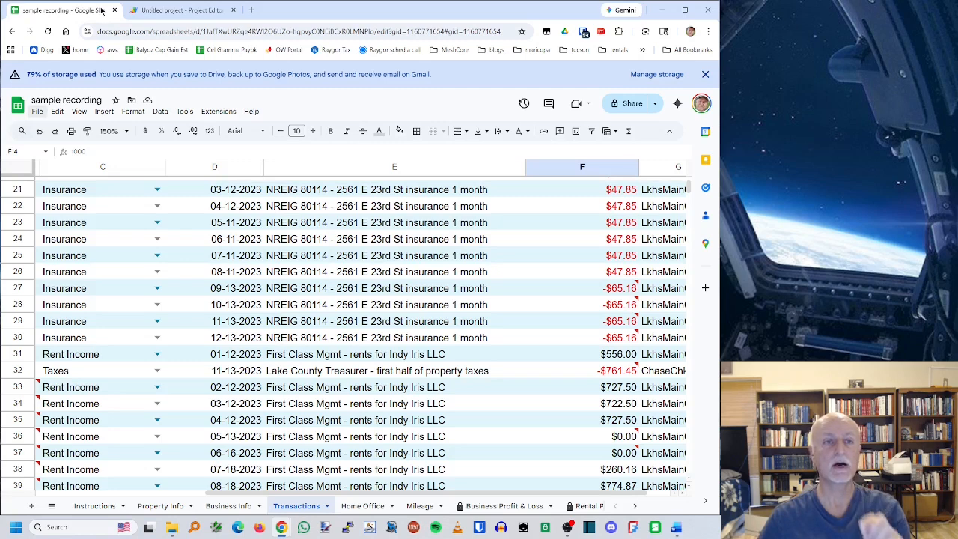
click(210, 114)
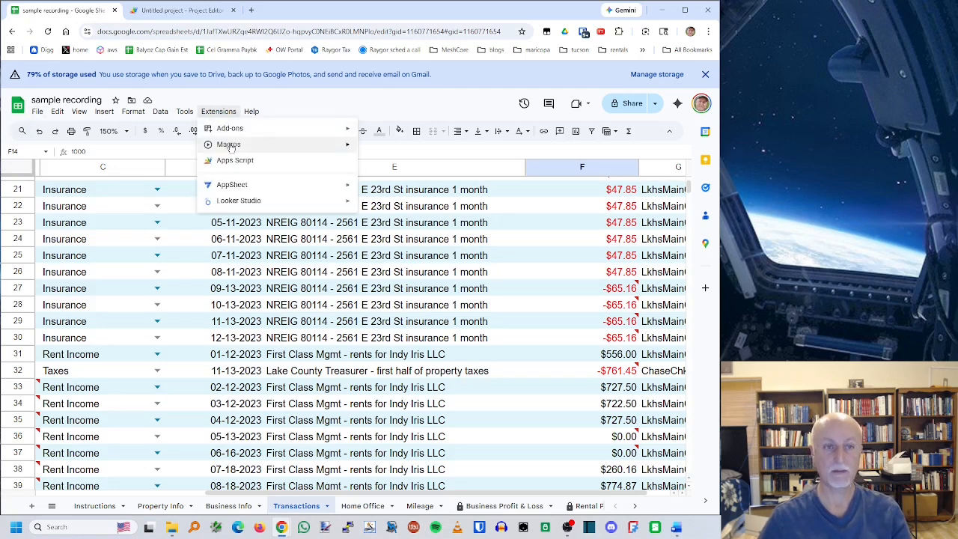
mouse_move(259, 145)
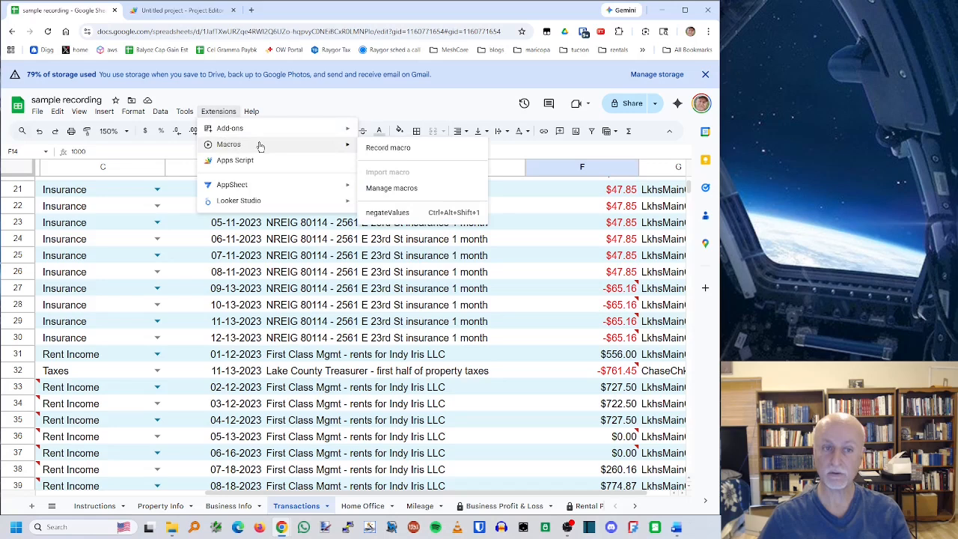
click(407, 190)
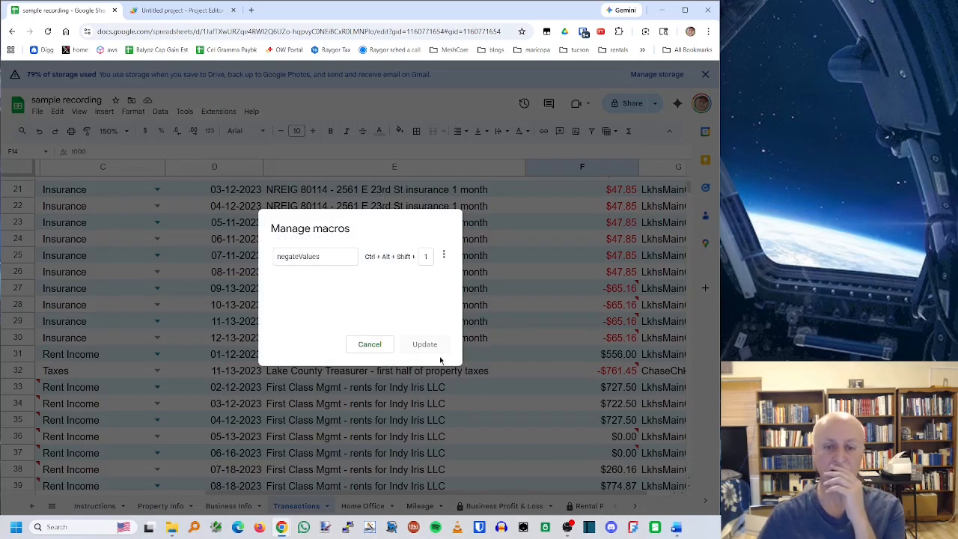
click(369, 344)
In the macro manager, set the negateValues macro's shortcut to Ctrl + Alt + Shift + 1 and apply the update
click(210, 112)
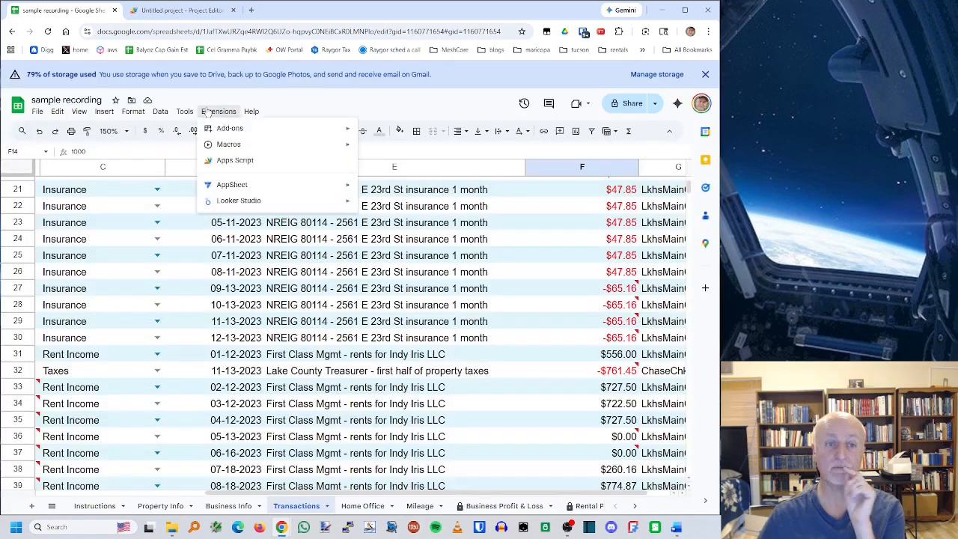
mouse_move(228, 147)
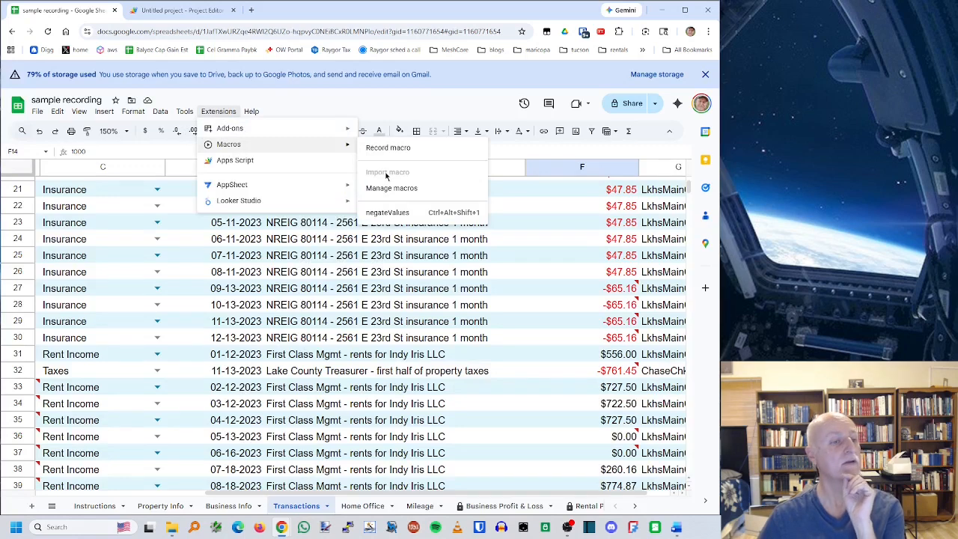
click(427, 190)
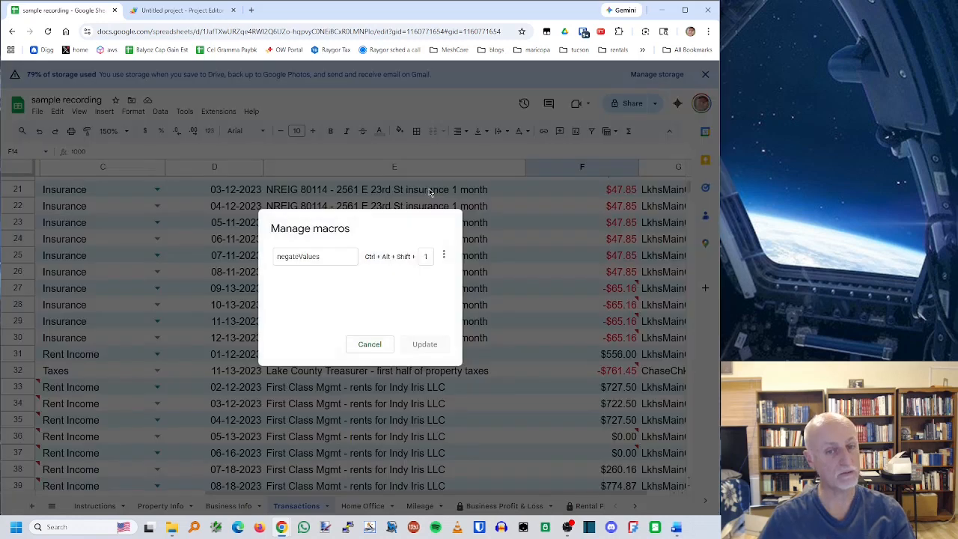
double_click(425, 256)
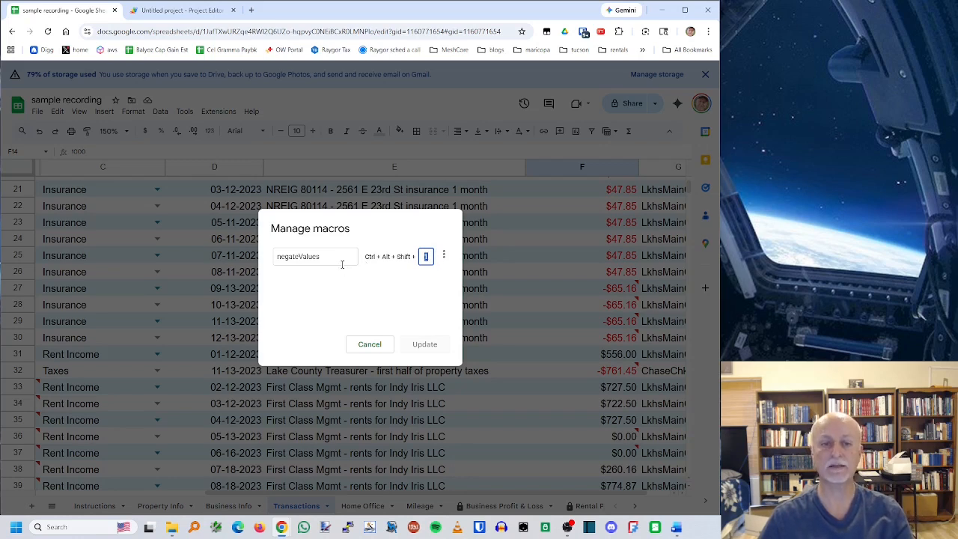
click(296, 256)
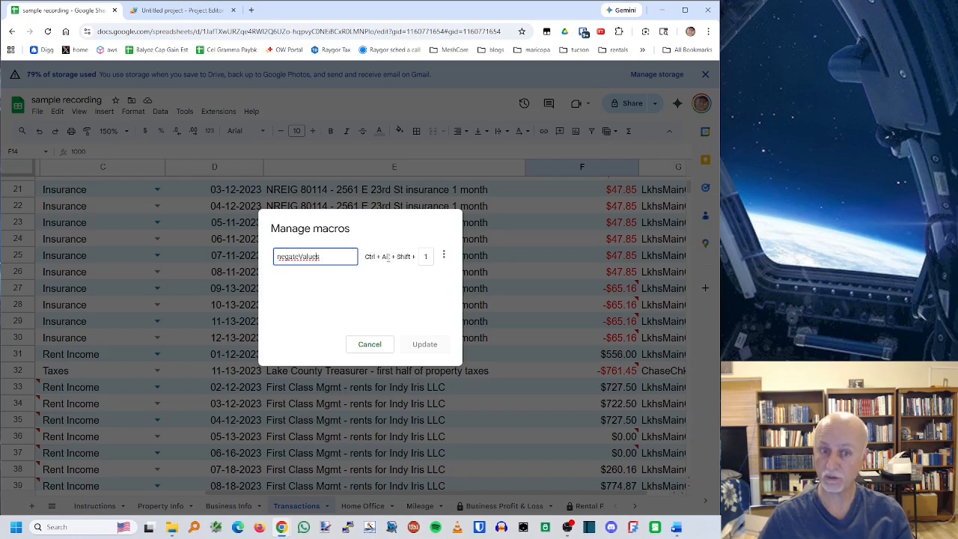
click(425, 256)
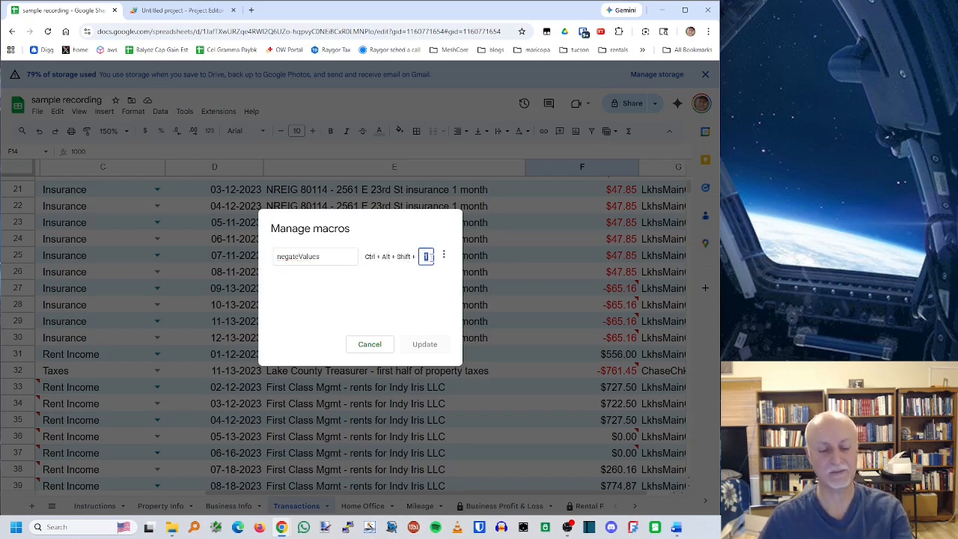
text(1)
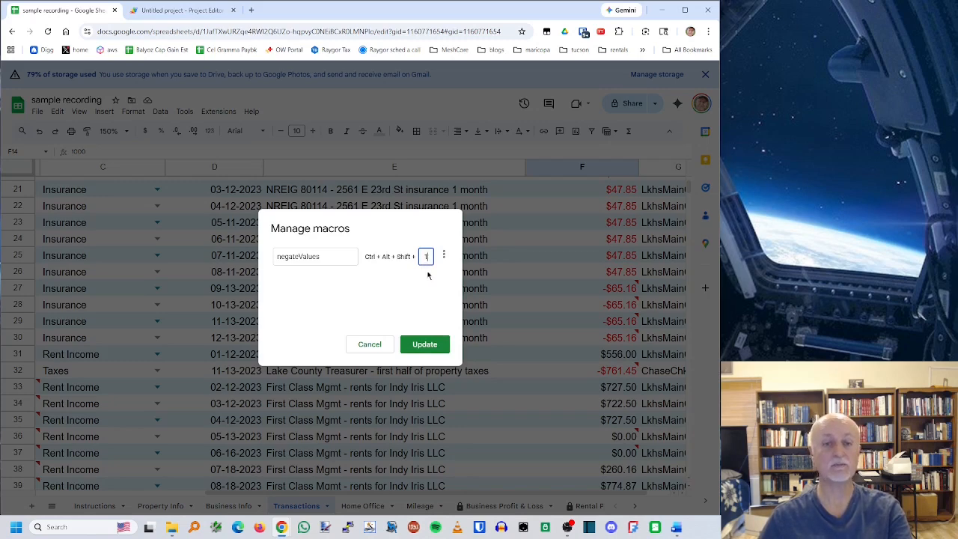
click(423, 346)
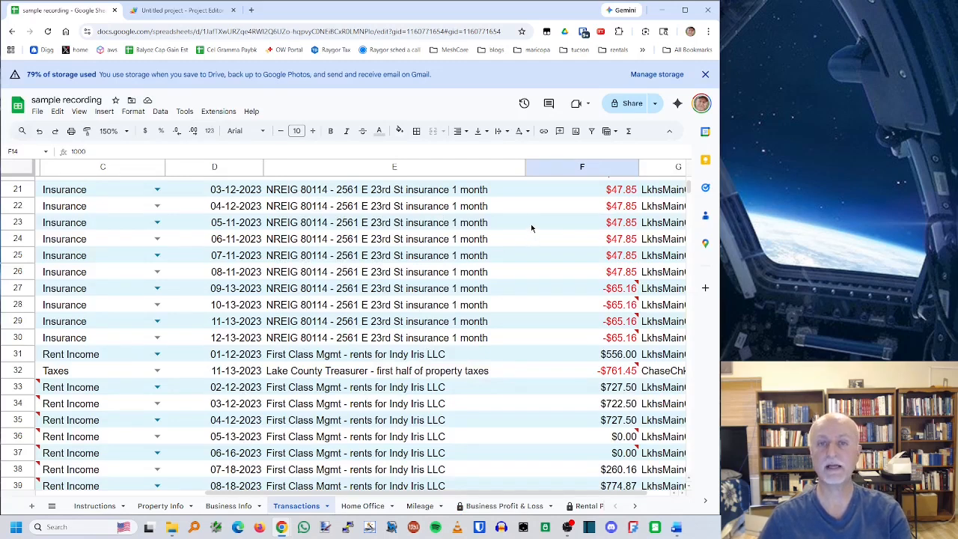
Run the negateValues macro on the negative insurance amounts in F27:F30 of the Transactions sheet
click(577, 291)
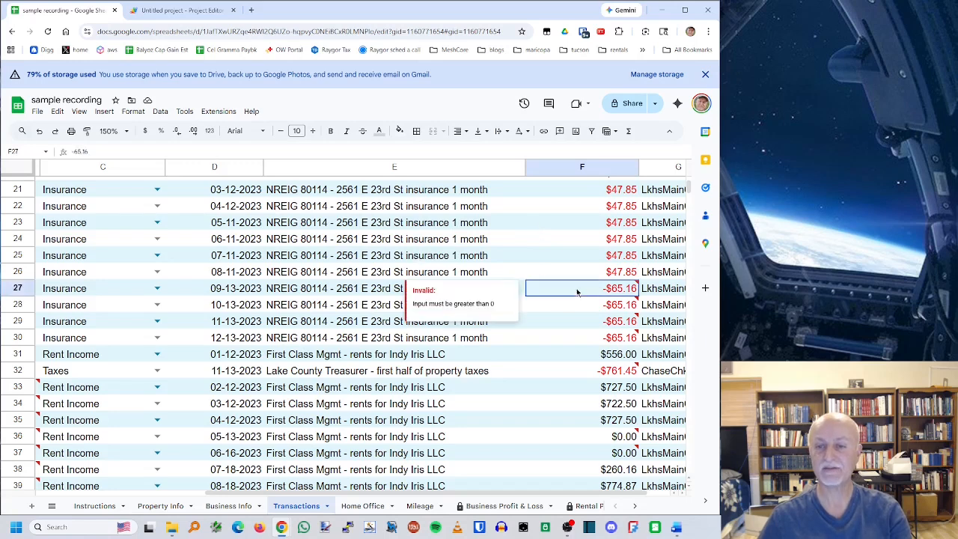
drag(577, 292, 578, 338)
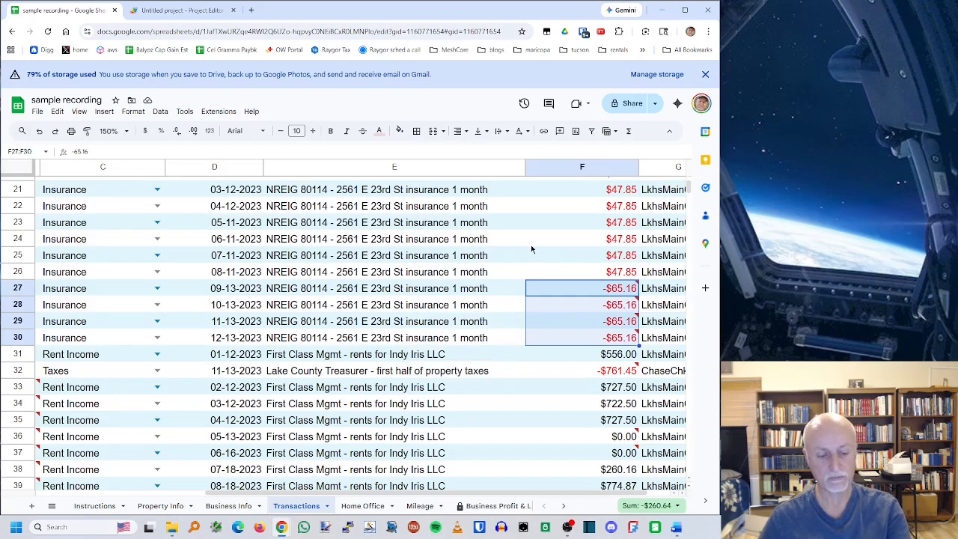
key(ctrl+alt+shift+1)
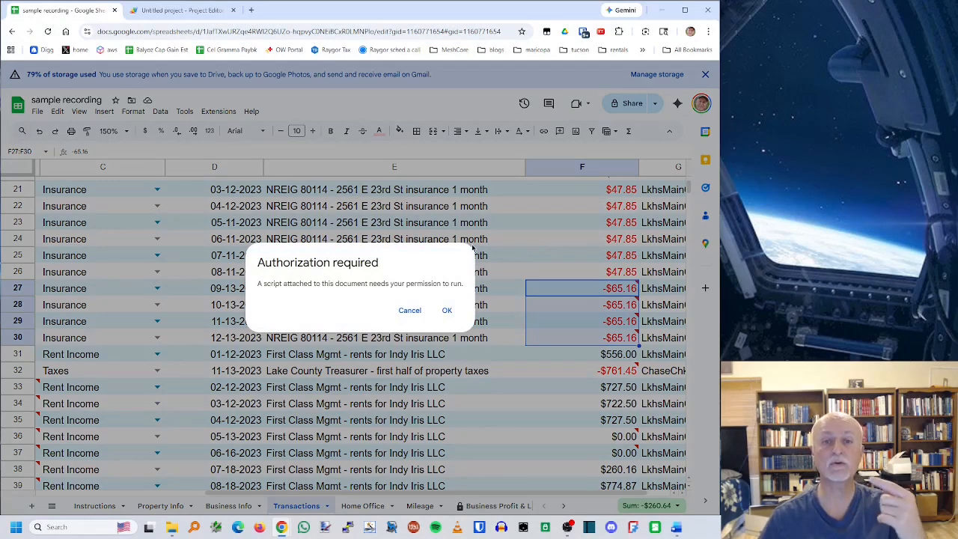
Authorize the unverified "Untitled project" script to see, edit, create and delete the account's Google Sheets spreadsheets
click(449, 311)
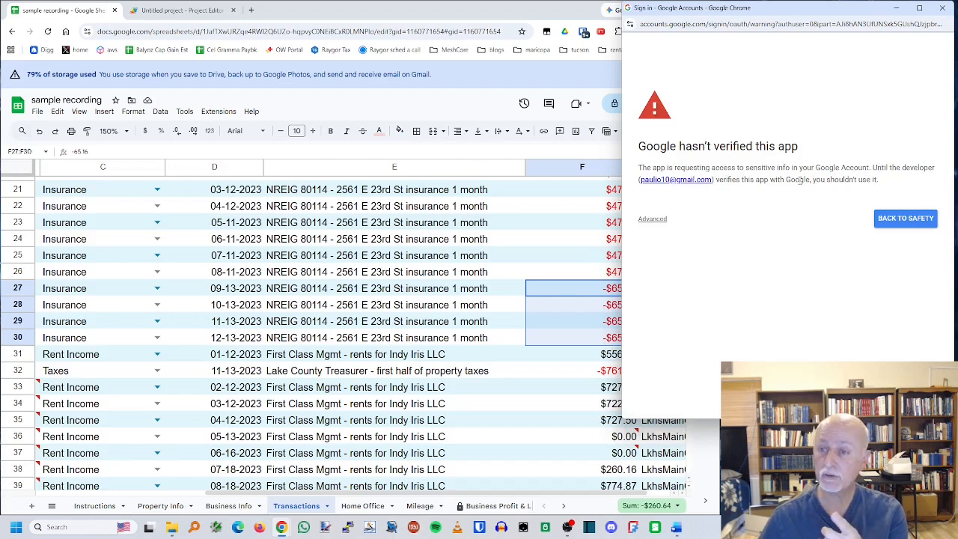
click(652, 219)
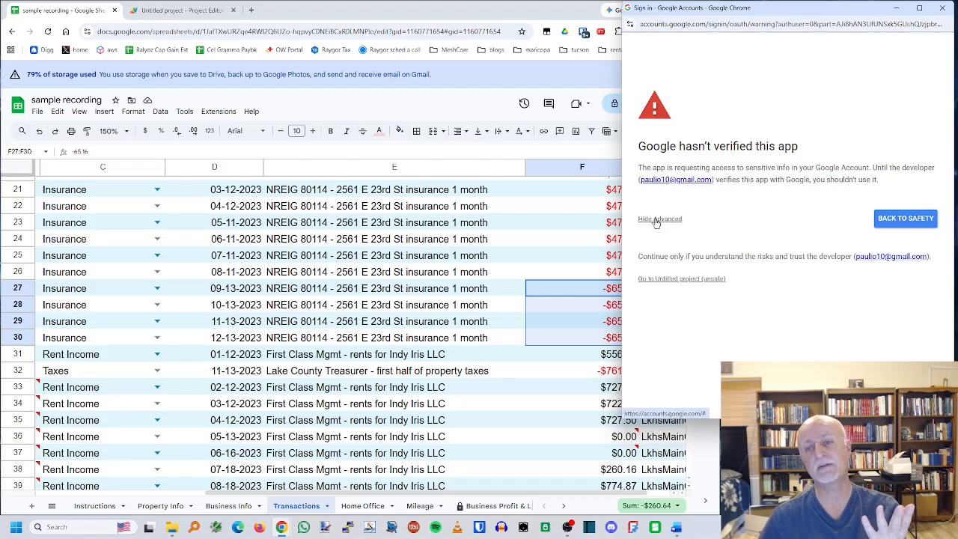
click(682, 279)
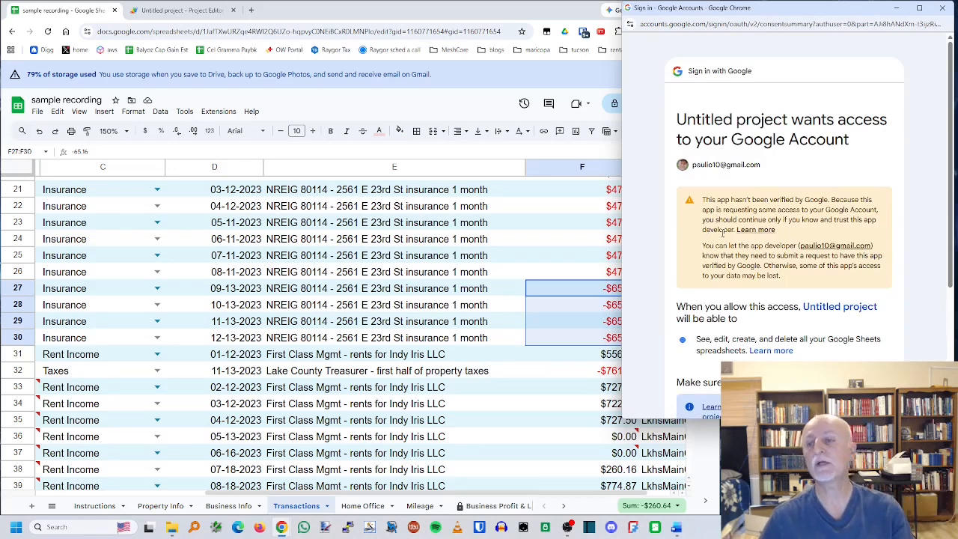
scroll(724, 229, down, 1)
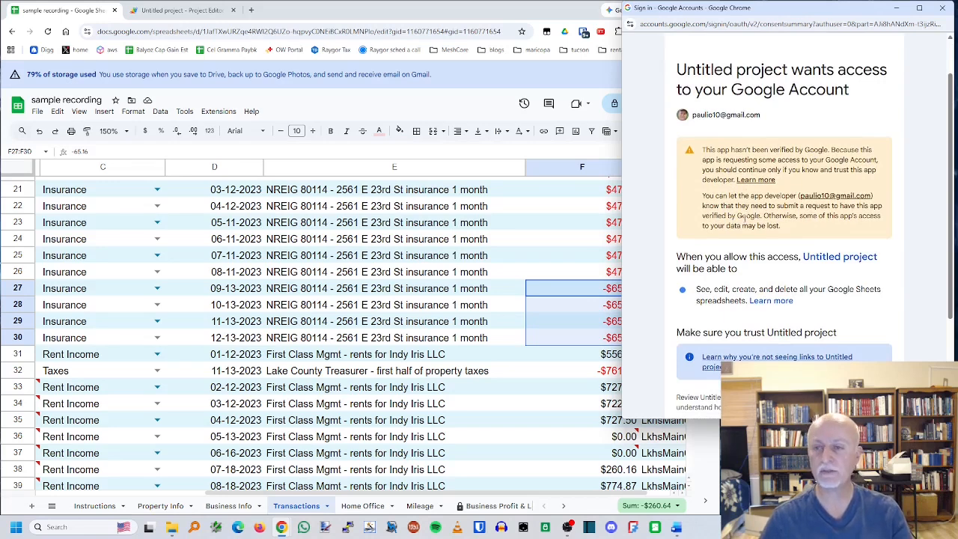
scroll(745, 217, down, 3)
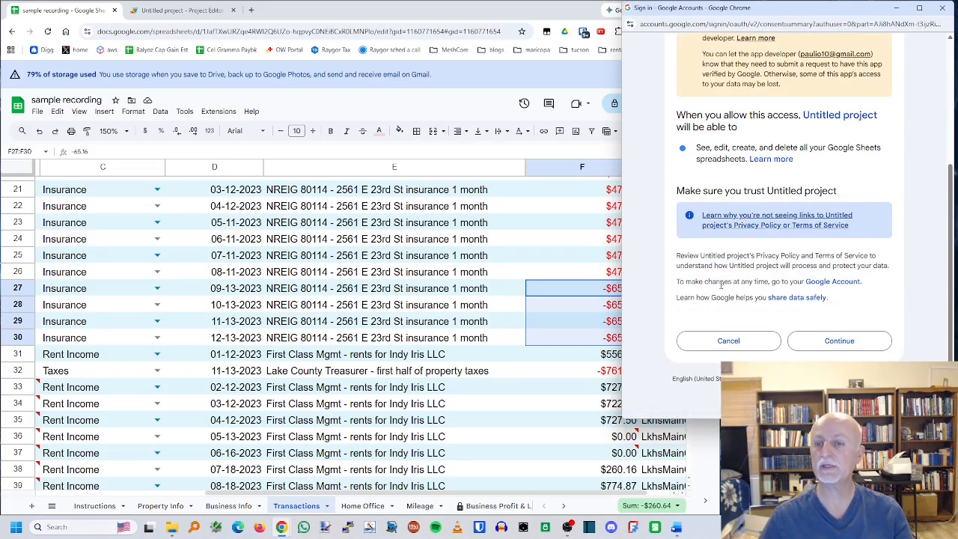
click(857, 346)
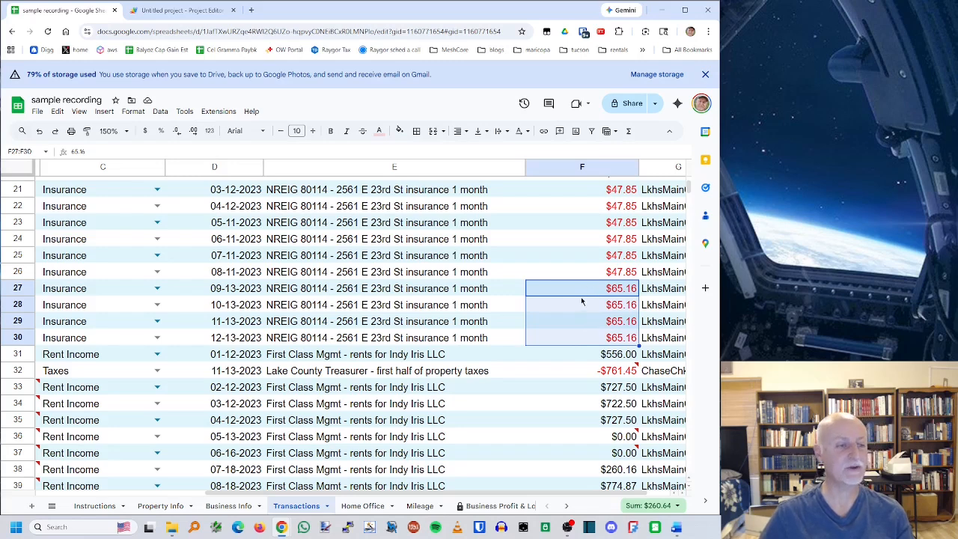
Run the negateValues macro on the negative Lake County Treasurer property tax amount in F32
scroll(580, 300, down, 2)
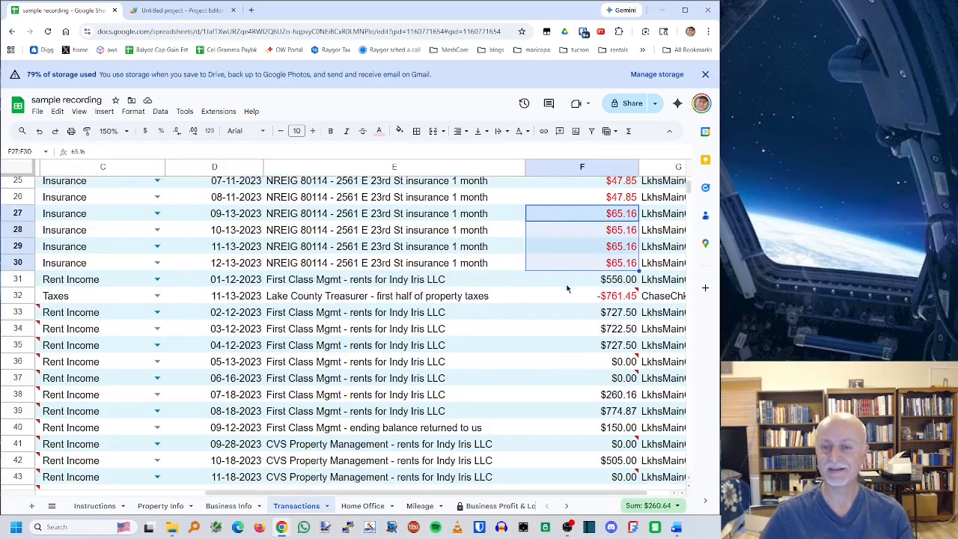
click(566, 299)
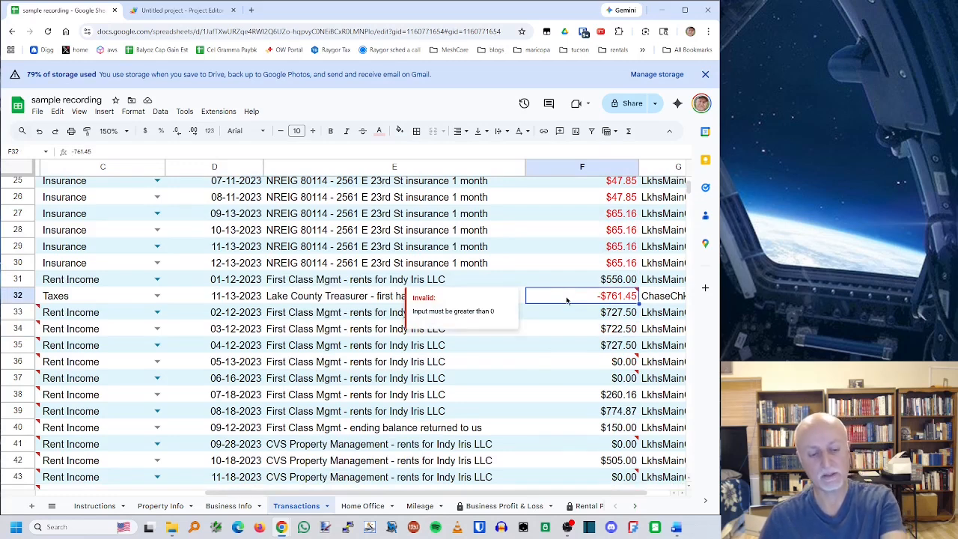
key(ctrl+alt+shift+1)
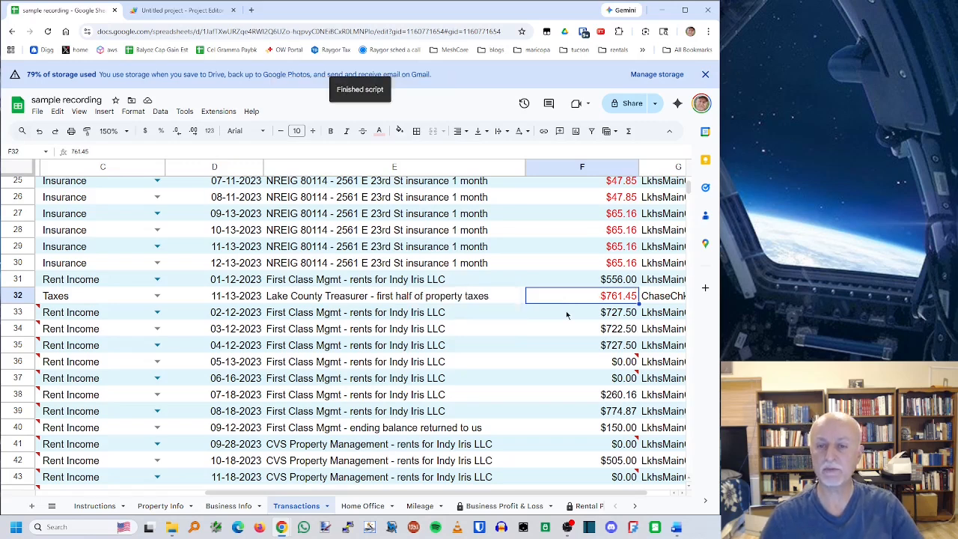
scroll(567, 315, up, 2)
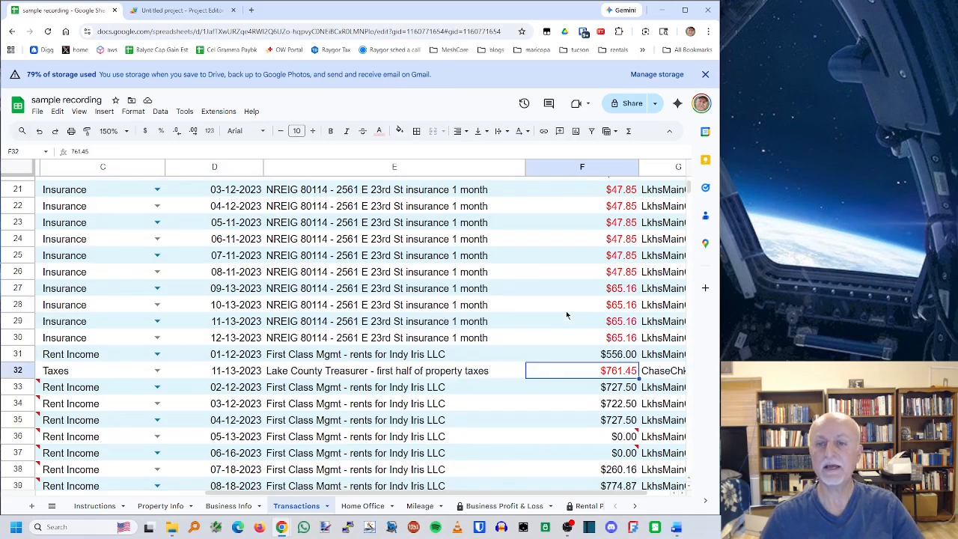
scroll(562, 247, up, 2)
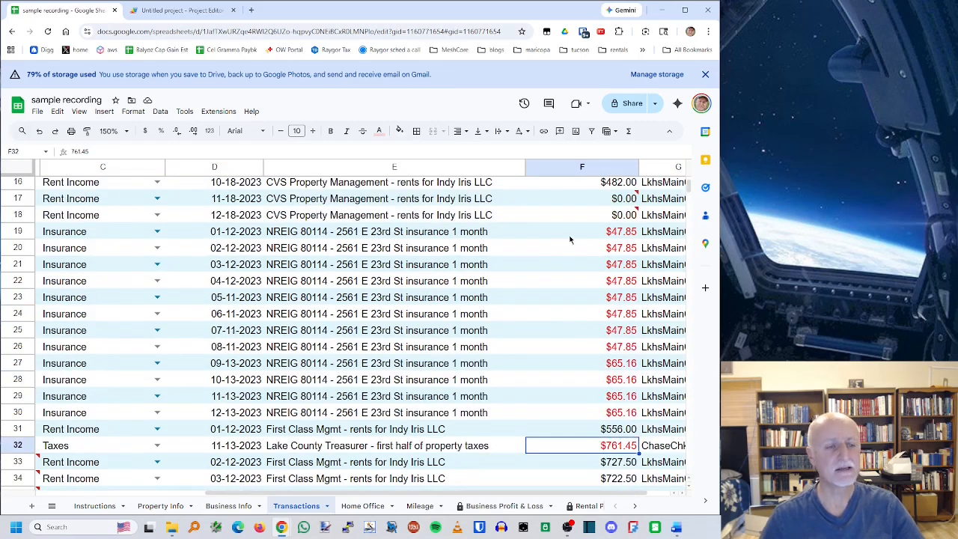
Reset the text color of the insurance amounts in F19:F30 and the property tax amount in F32
drag(576, 232, 581, 410)
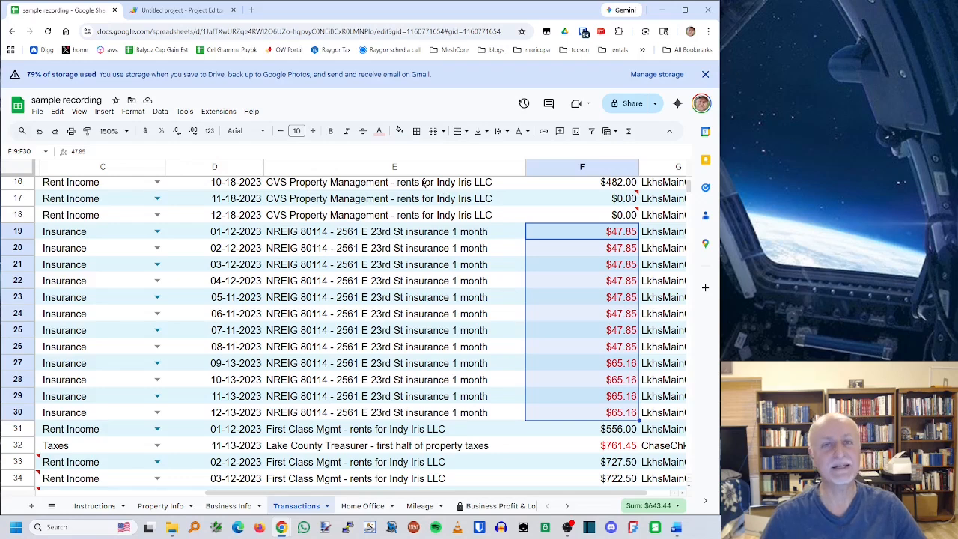
click(380, 132)
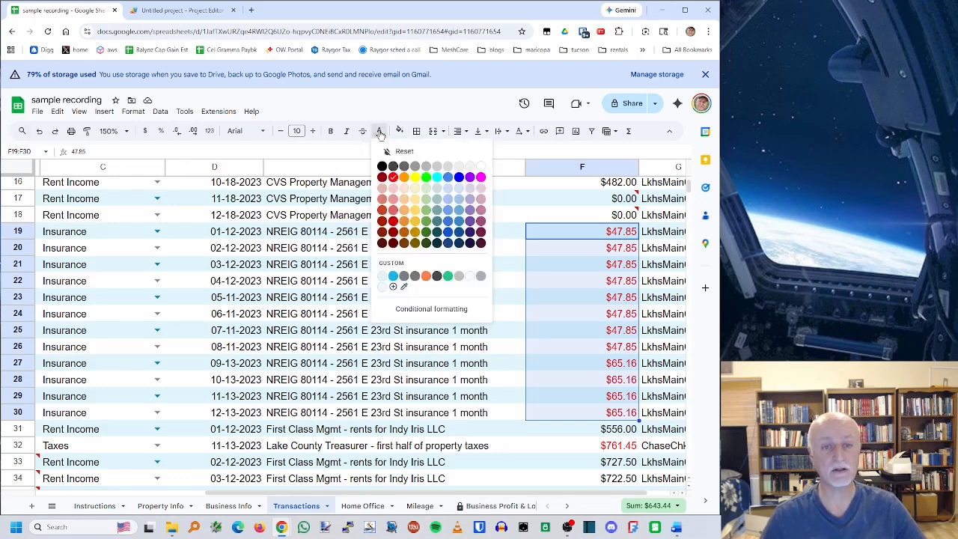
click(397, 152)
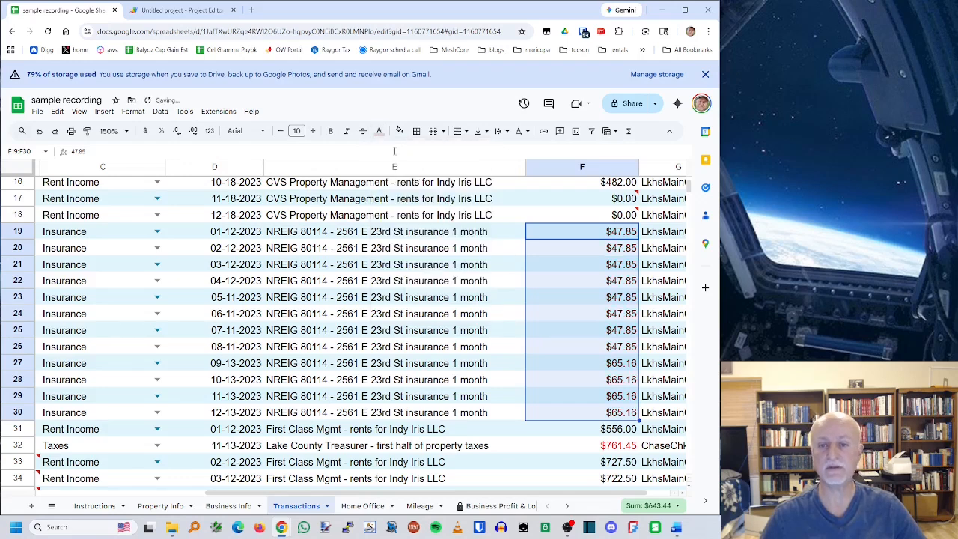
click(557, 447)
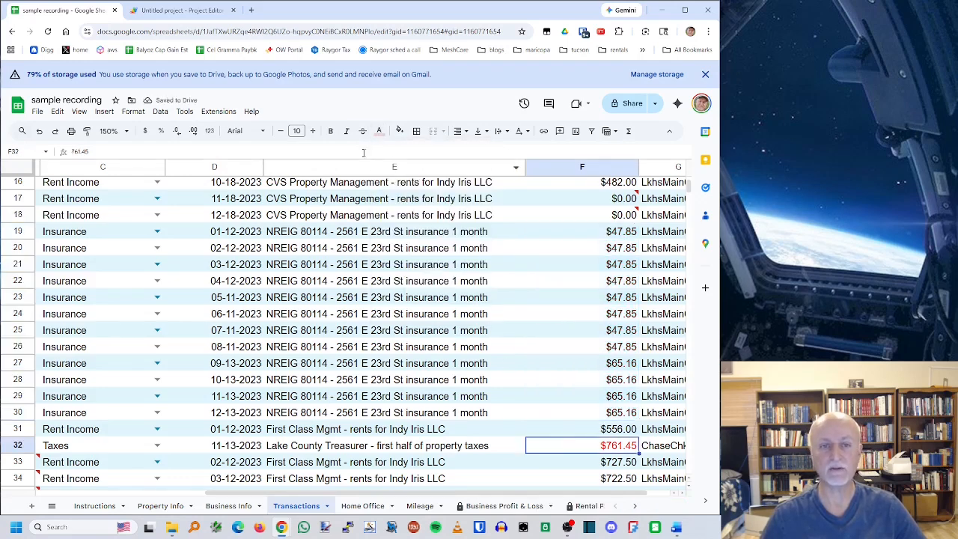
click(379, 132)
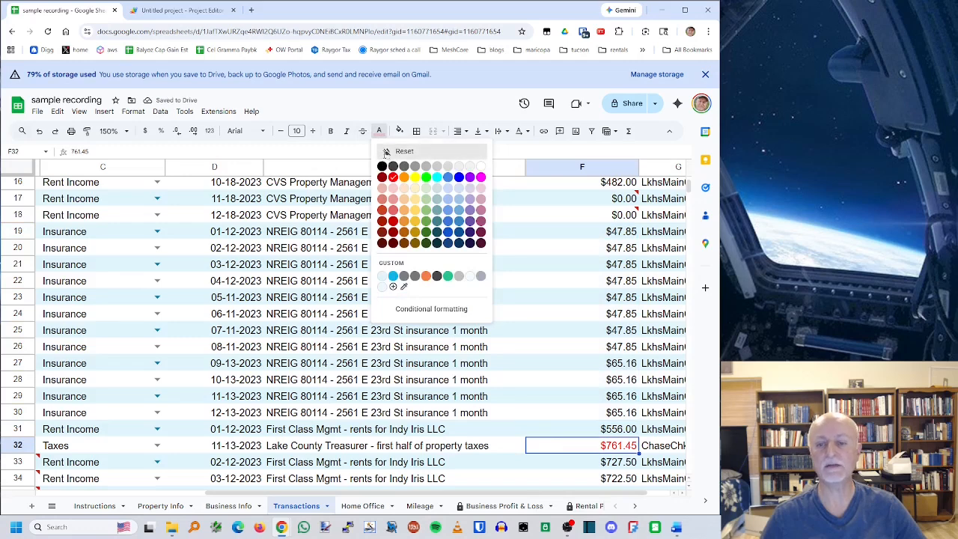
click(386, 153)
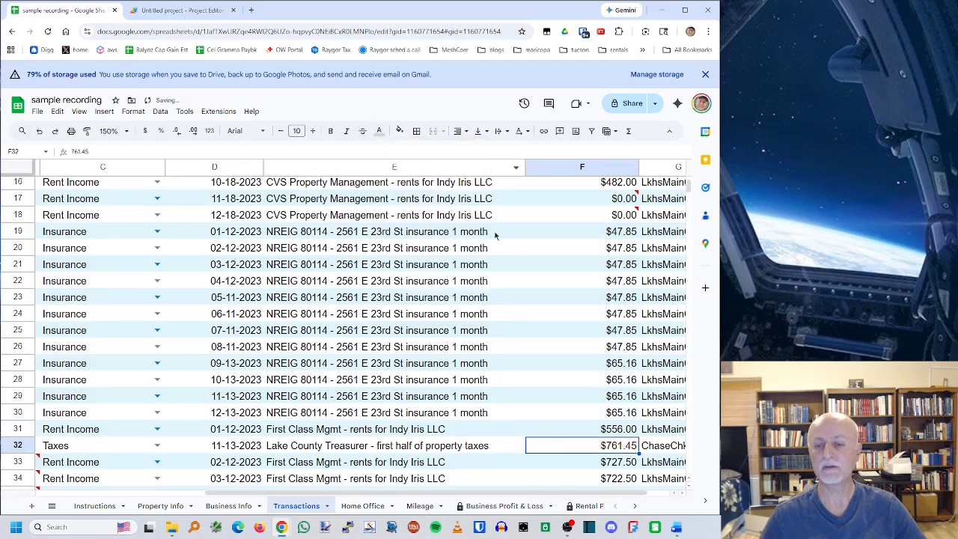
click(560, 364)
scroll(559, 365, down, 3)
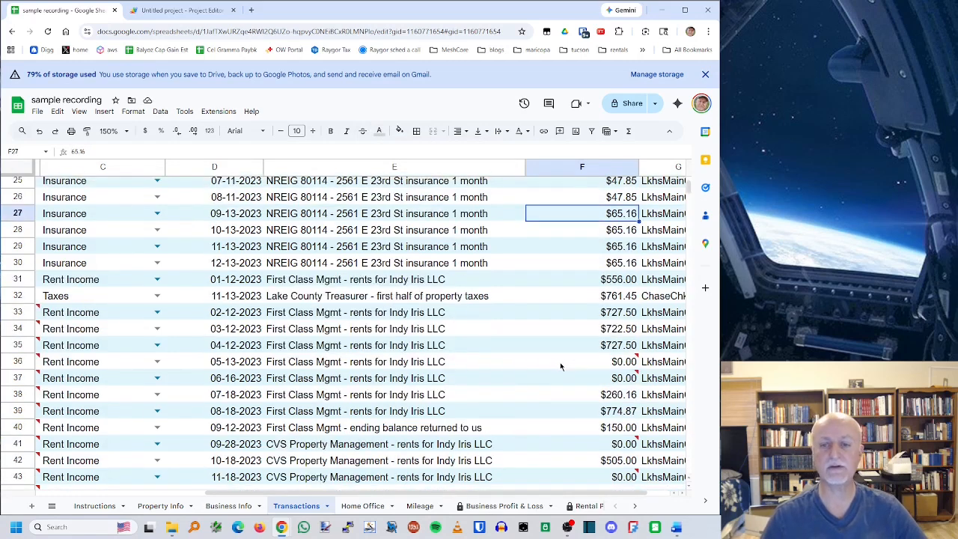
mouse_move(560, 363)
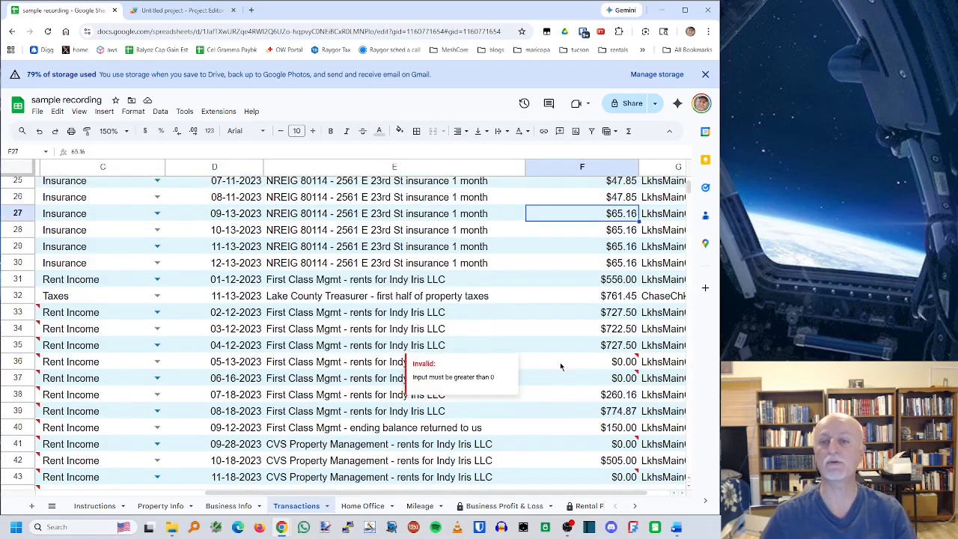
scroll(560, 362, down, 2)
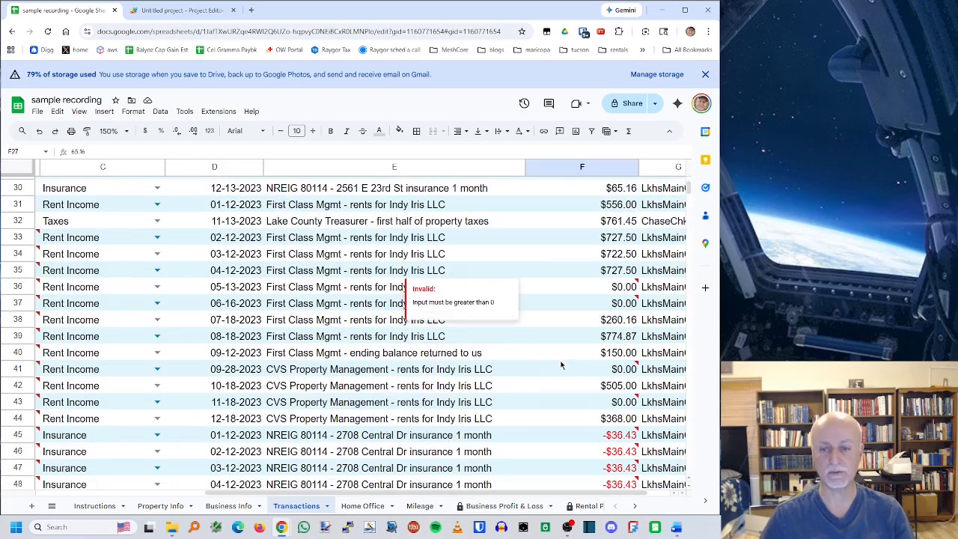
scroll(560, 362, down, 3)
scroll(561, 364, down, 2)
mouse_move(543, 334)
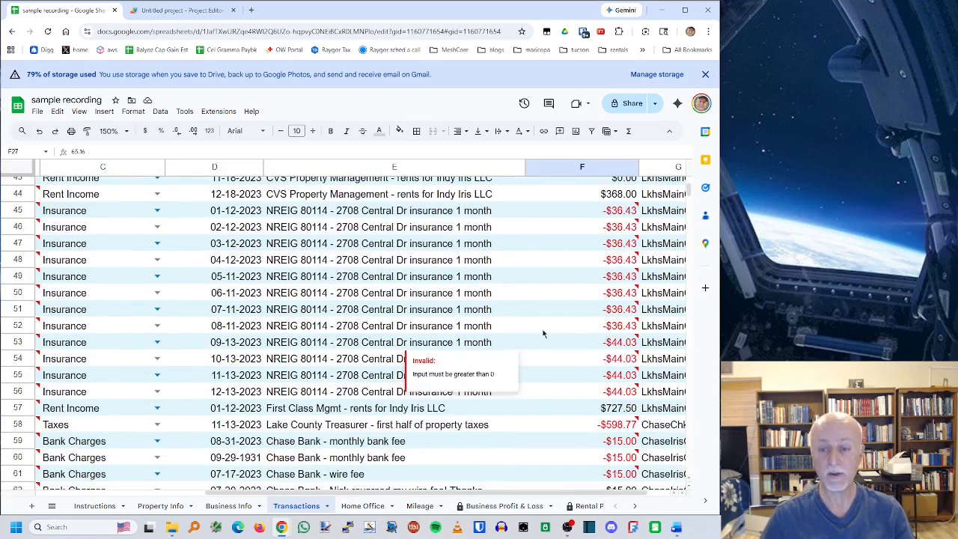
drag(568, 215, 566, 394)
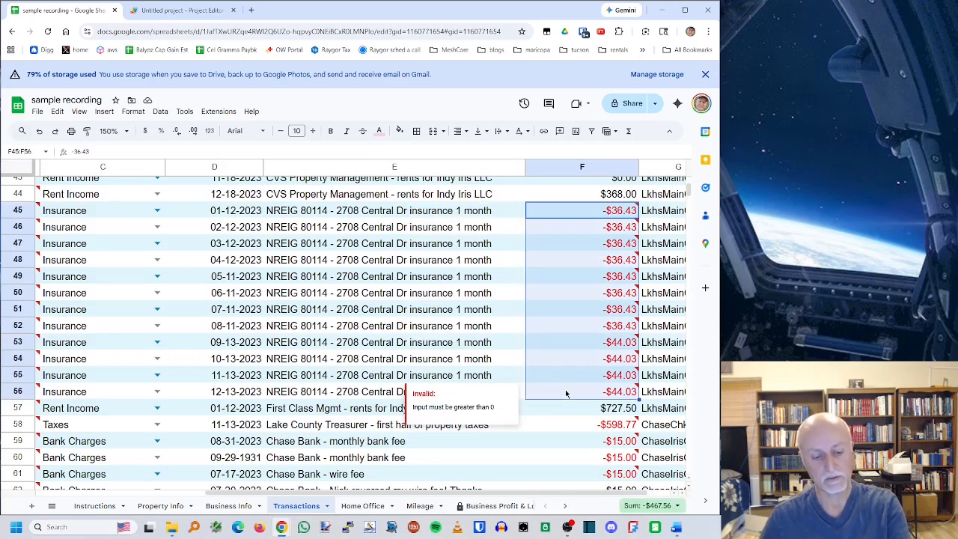
key(ctrl+alt+shift+1)
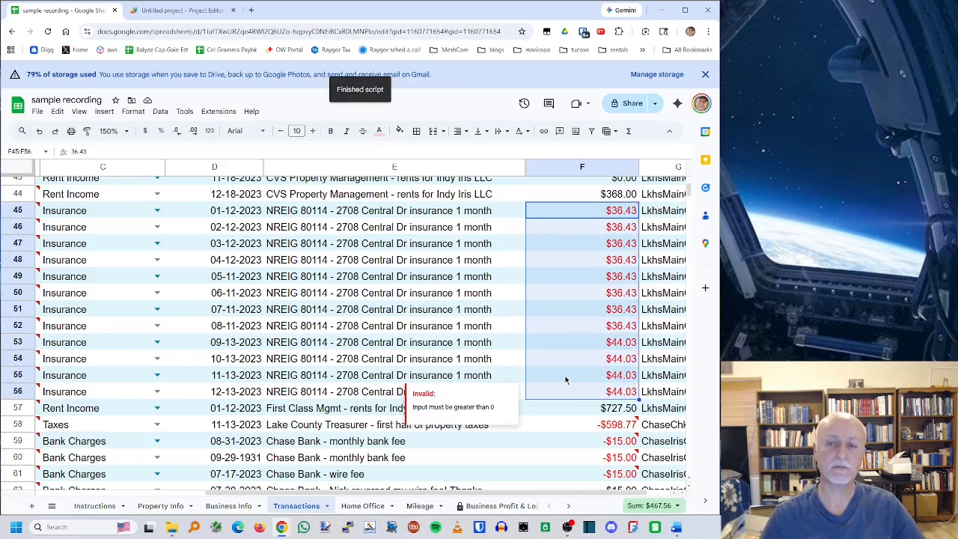
click(510, 348)
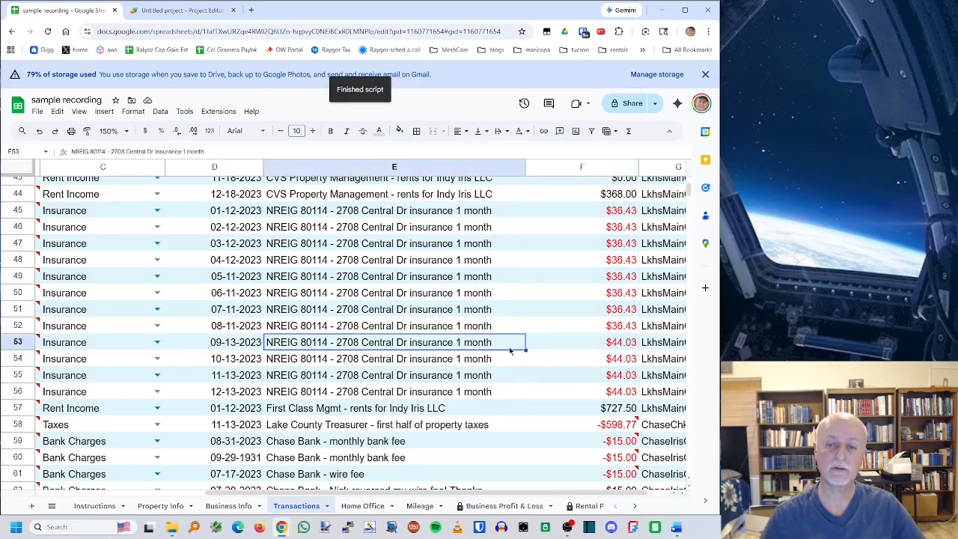
scroll(518, 348, down, 1)
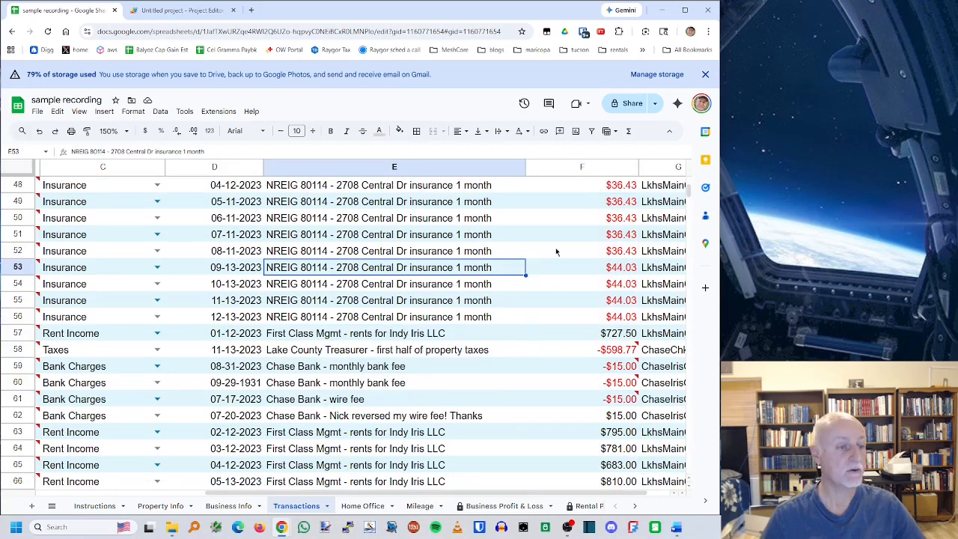
scroll(554, 250, up, 1)
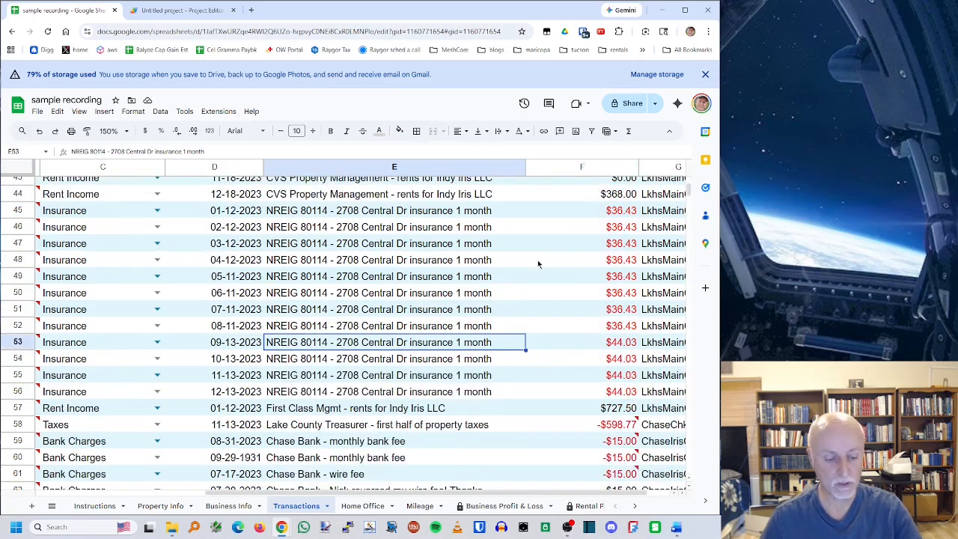
Undo and redo the macro's sign change on the insurance amounts in F45:F56
key(ctrl+z)
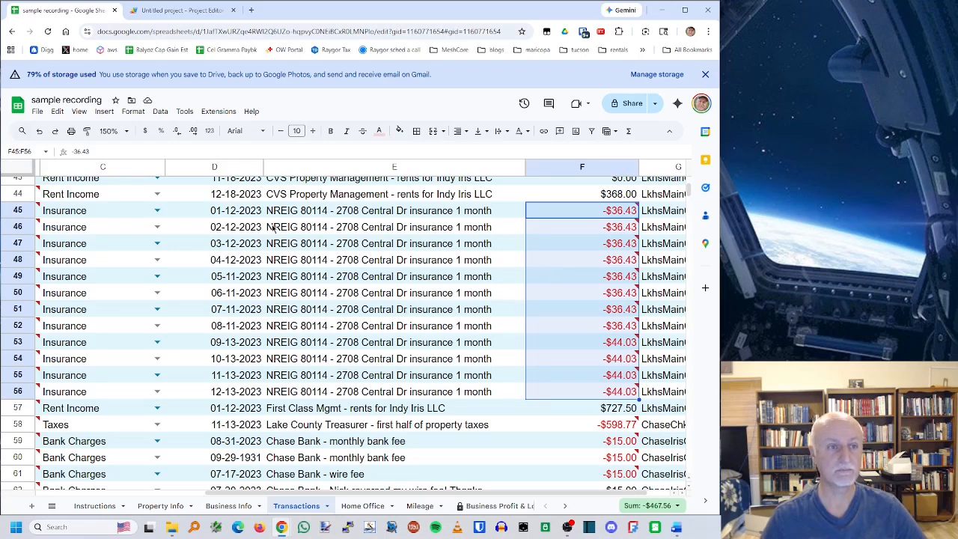
click(55, 133)
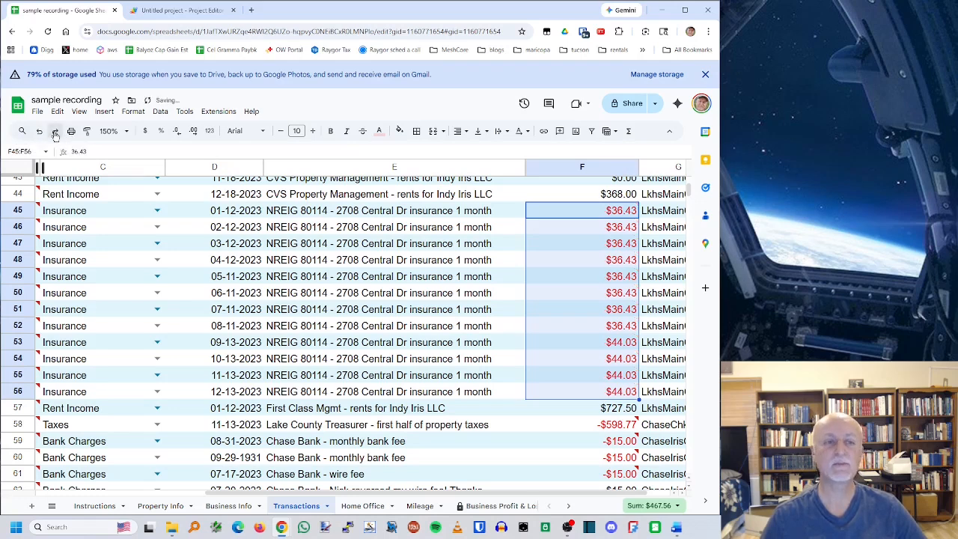
click(573, 298)
Sort transaction rows 58 through 377 by Column F in A to Z order, without a header row
scroll(554, 340, down, 4)
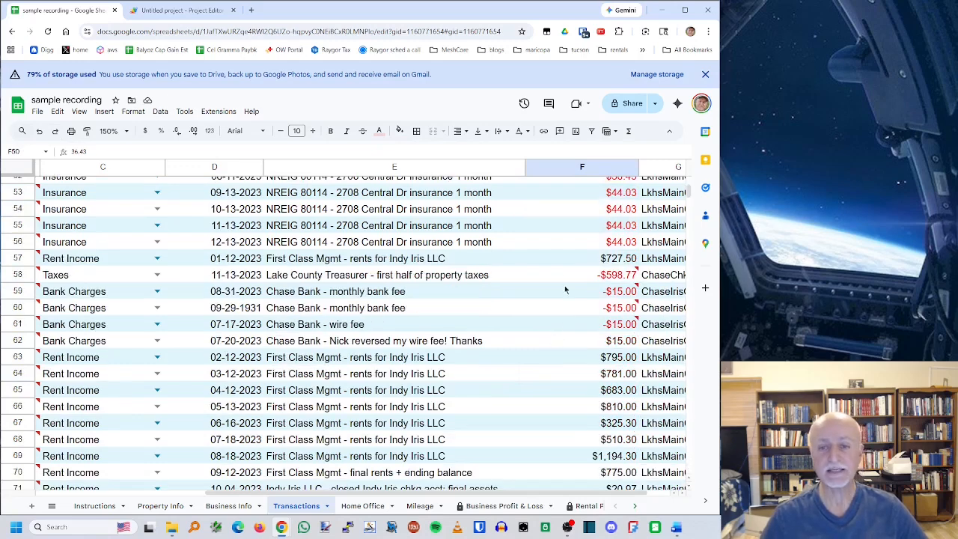
scroll(556, 291, down, 5)
scroll(557, 290, up, 5)
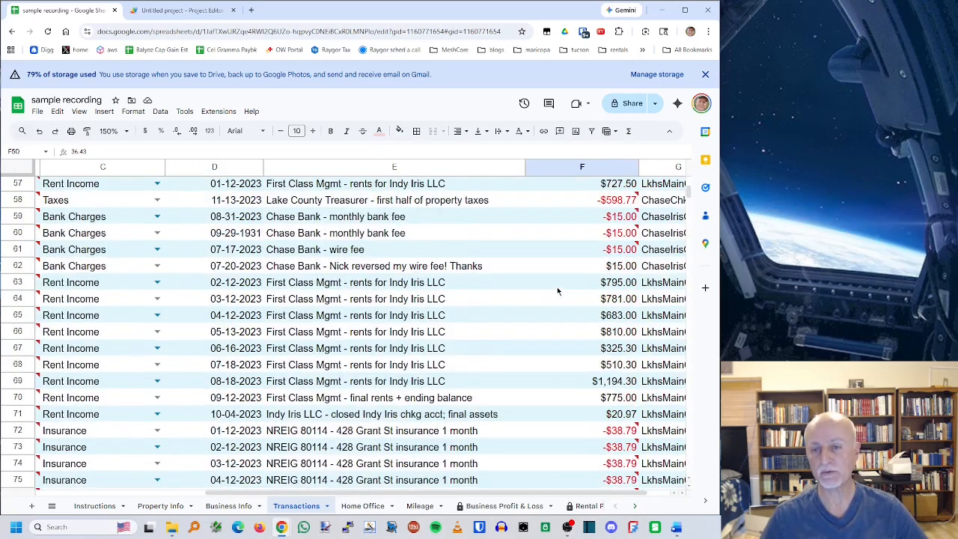
scroll(558, 291, up, 5)
scroll(550, 289, down, 5)
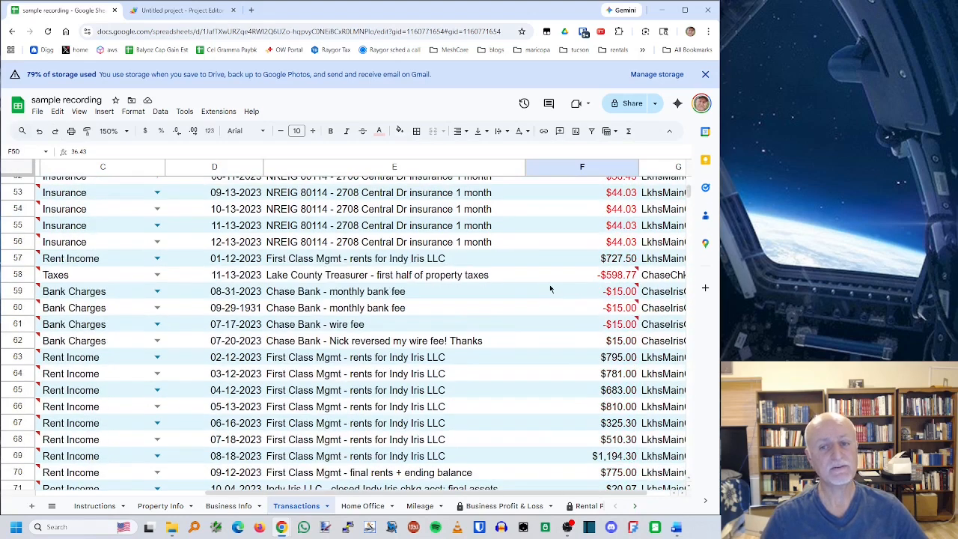
click(12, 281)
drag(12, 289, 150, 517)
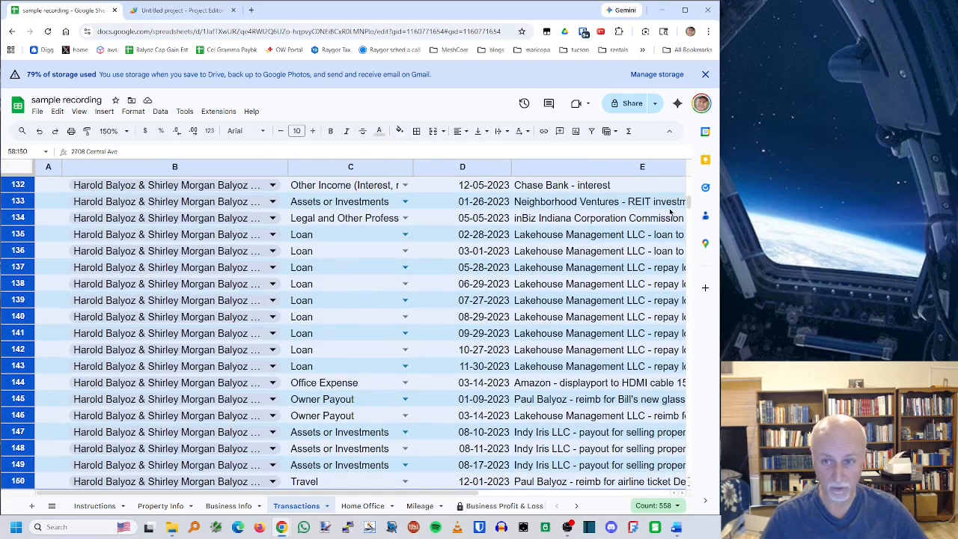
drag(687, 209, 683, 247)
scroll(261, 252, up, 10)
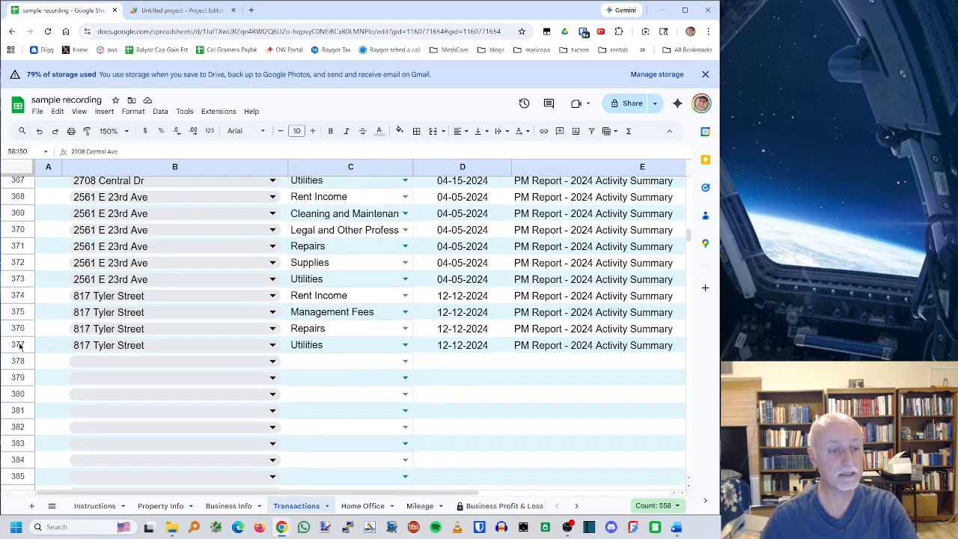
shift+click(18, 344)
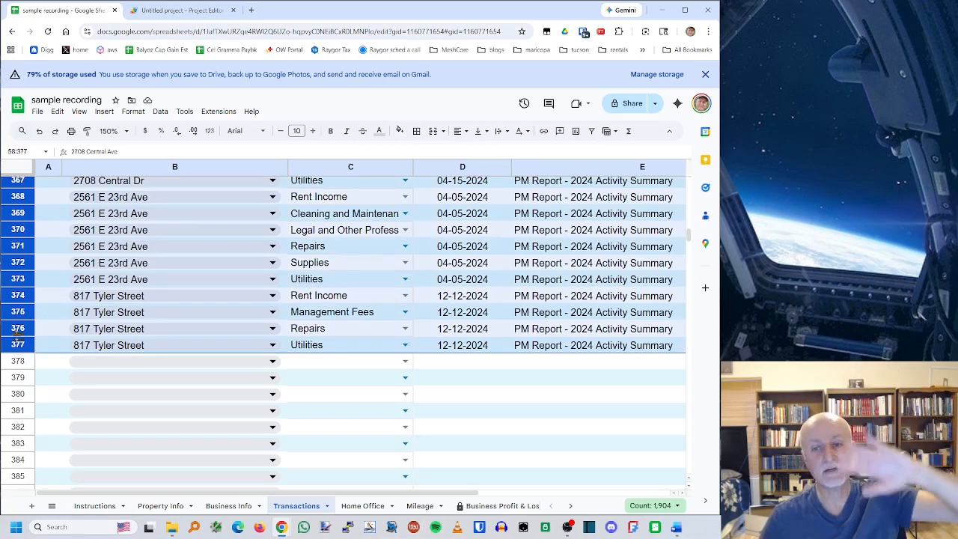
click(159, 112)
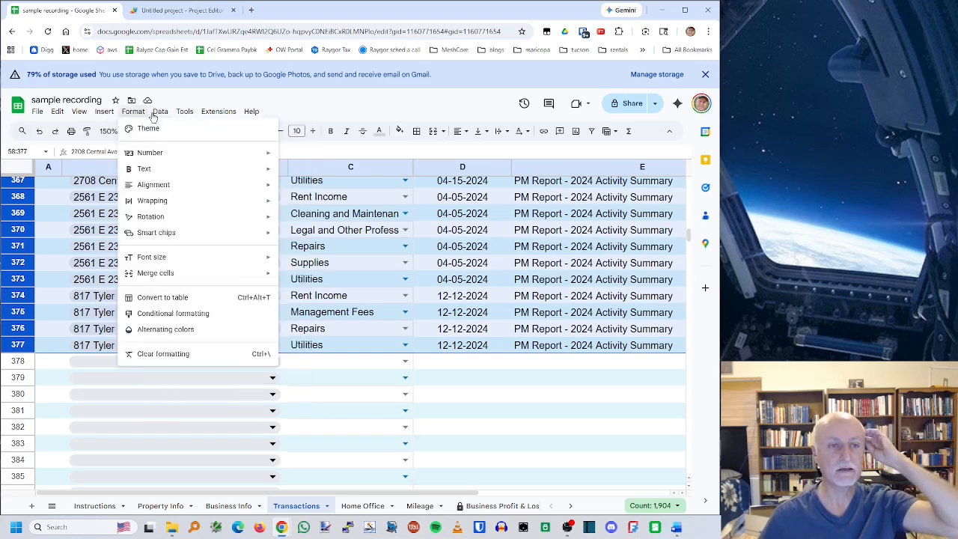
mouse_move(177, 145)
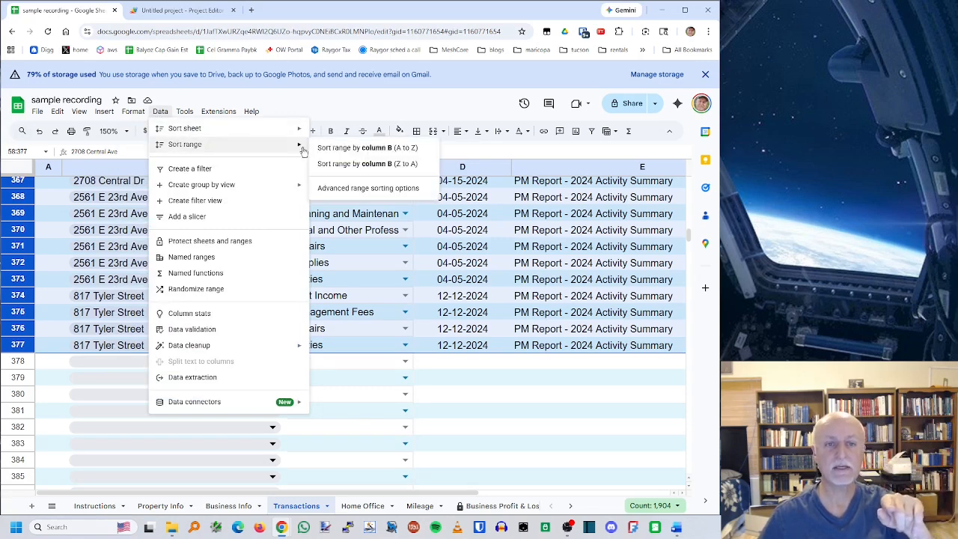
click(360, 194)
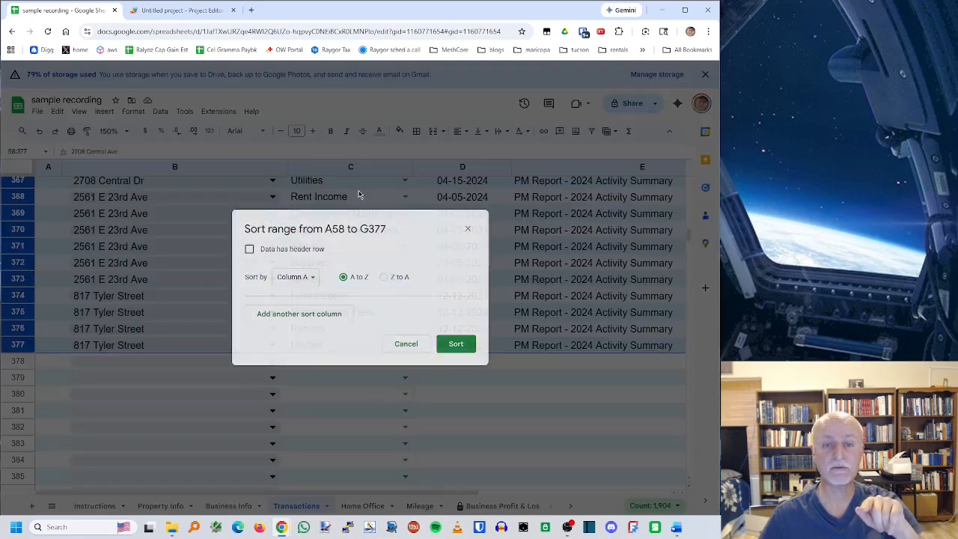
click(296, 279)
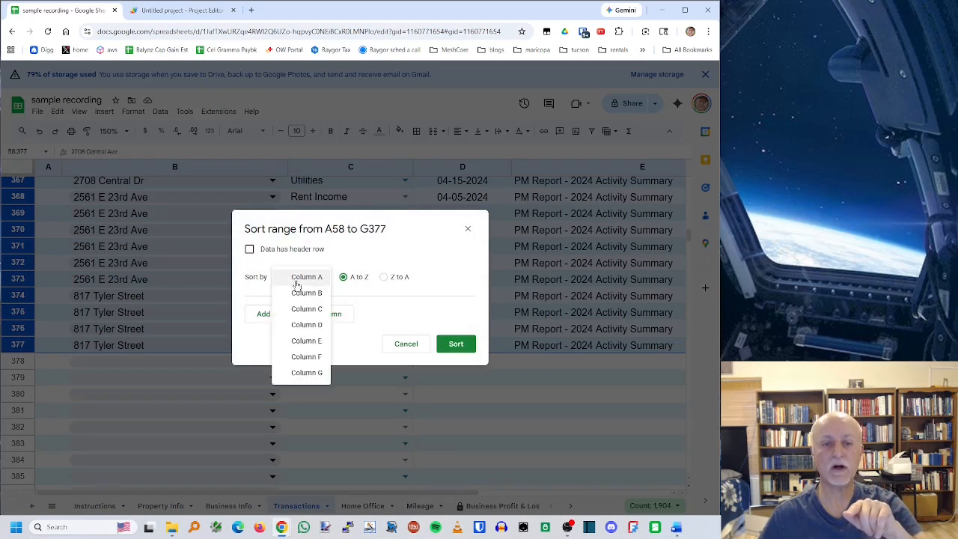
click(305, 359)
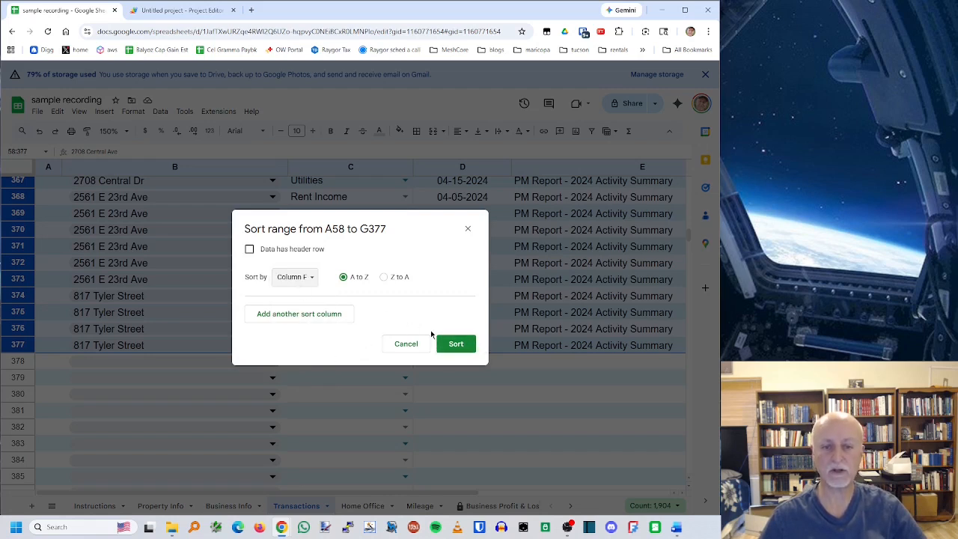
click(456, 344)
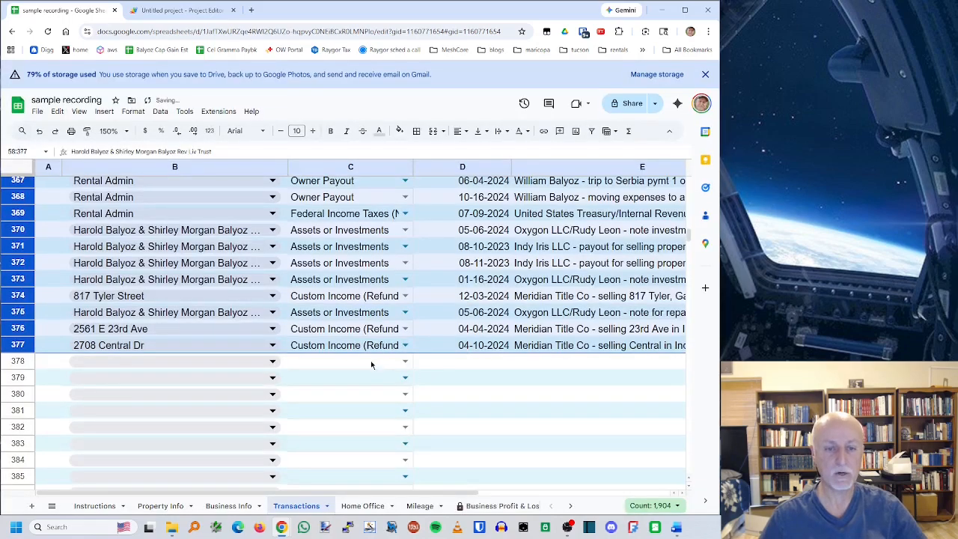
Run the negateValues macro on the whole sorted block of negative amounts in F58:F170, and check the converted values
drag(460, 494, 638, 494)
scroll(659, 337, up, 5)
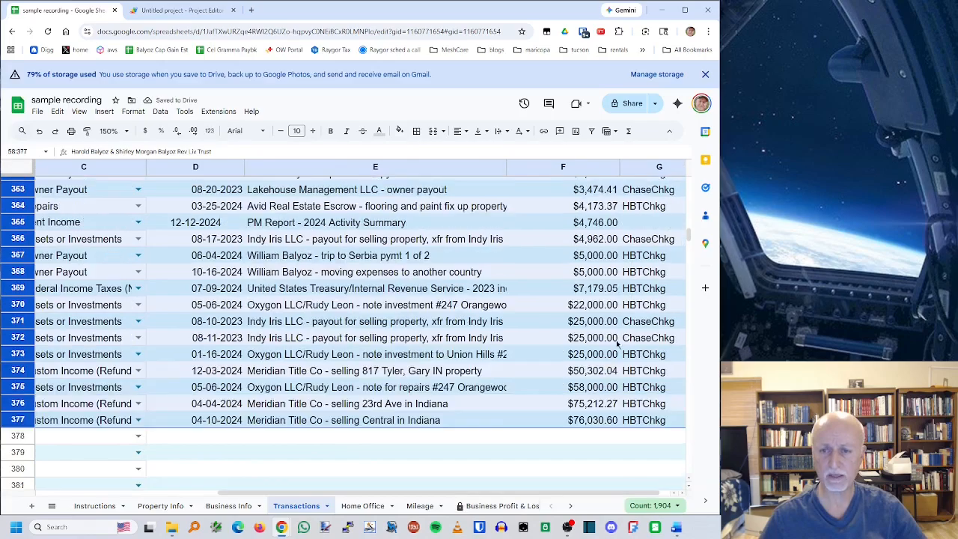
drag(686, 234, 691, 191)
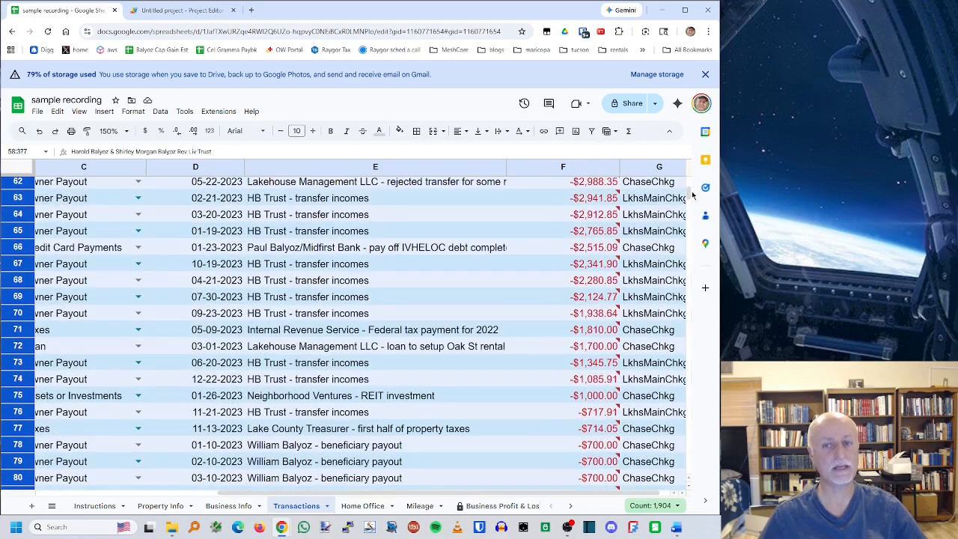
scroll(516, 257, up, 8)
scroll(516, 257, down, 4)
scroll(516, 261, down, 4)
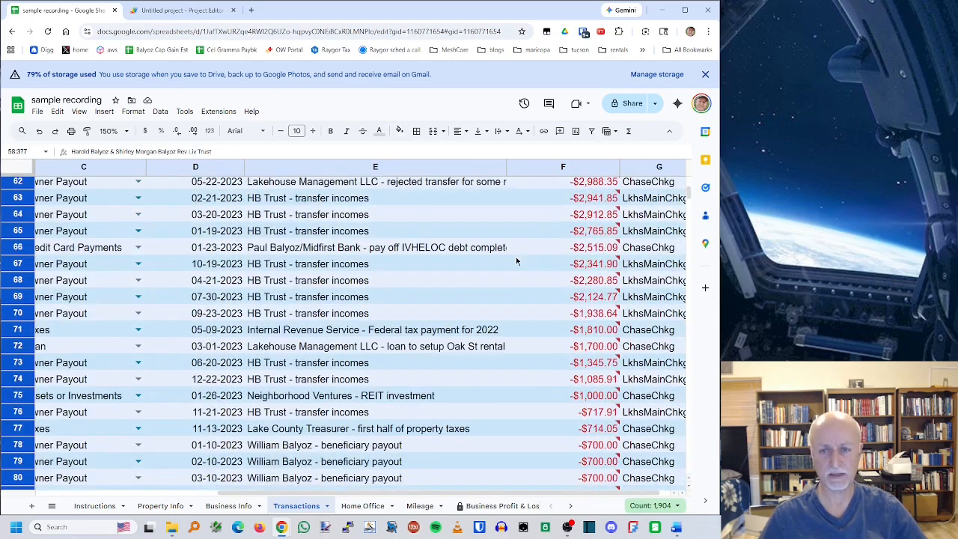
scroll(521, 250, up, 1)
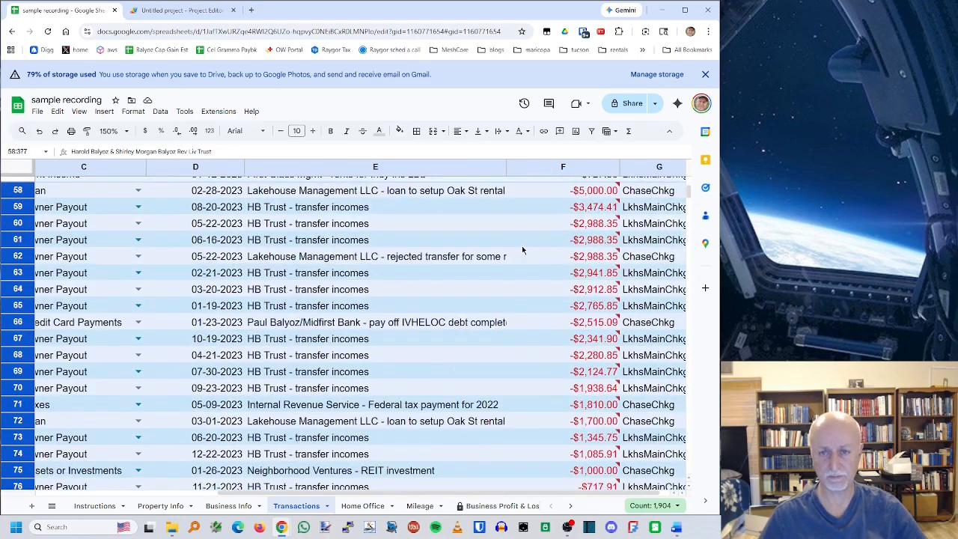
click(531, 194)
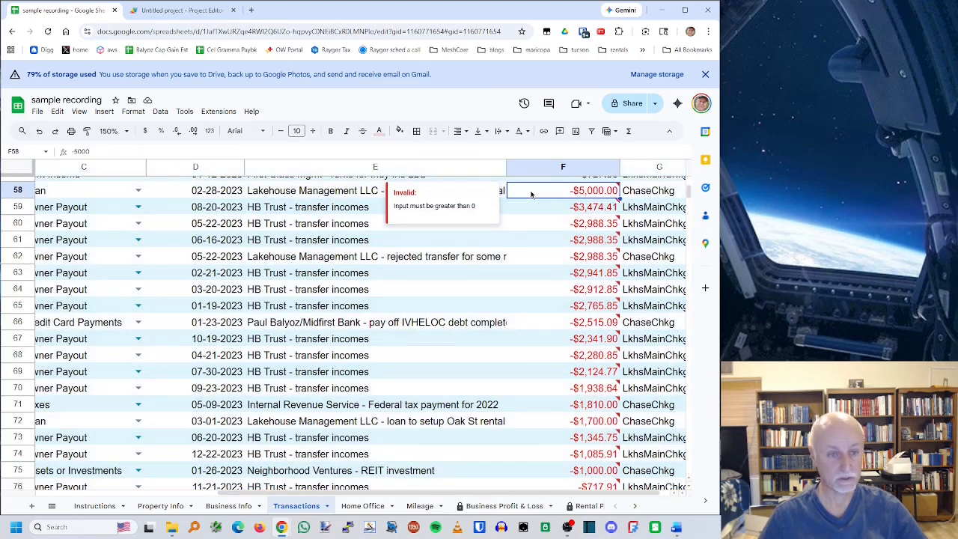
scroll(533, 221, down, 18)
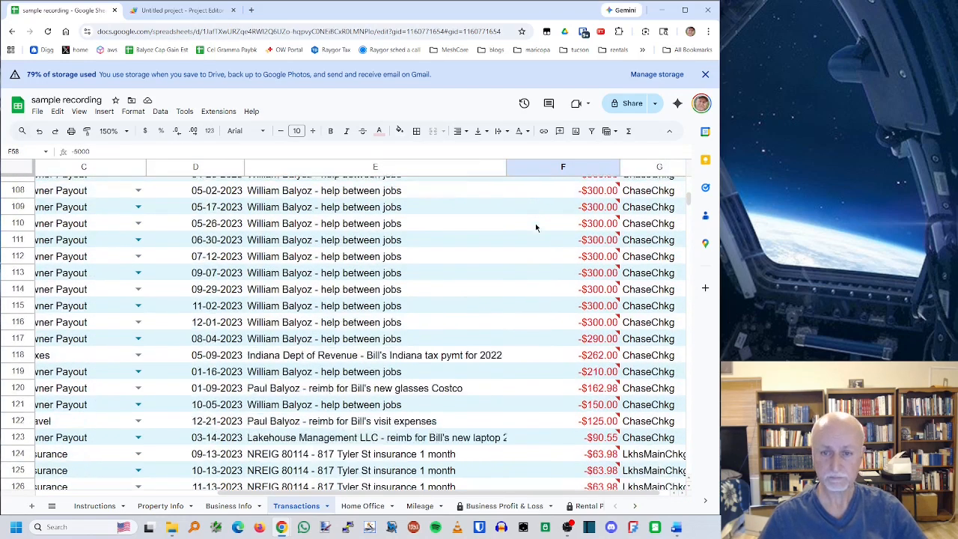
scroll(536, 231, down, 12)
scroll(539, 239, up, 9)
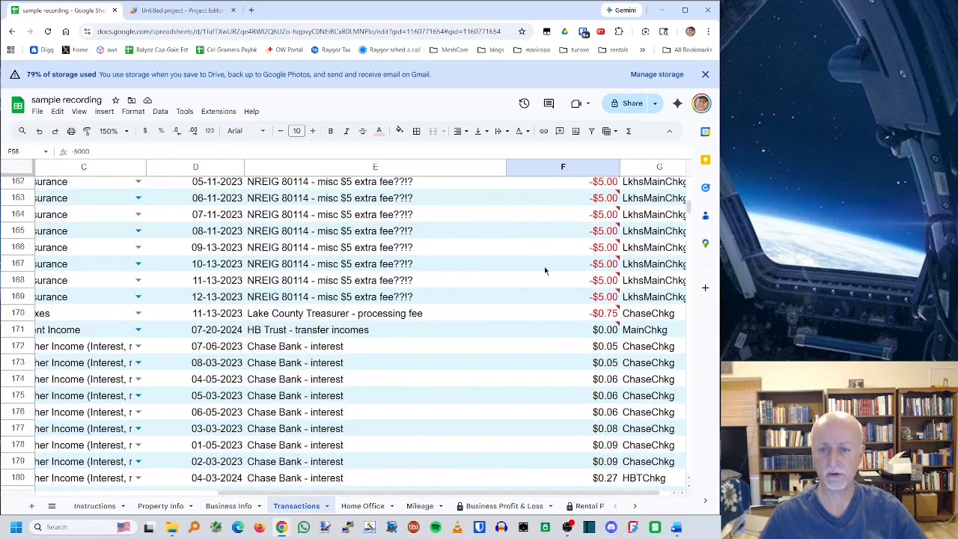
shift+click(563, 317)
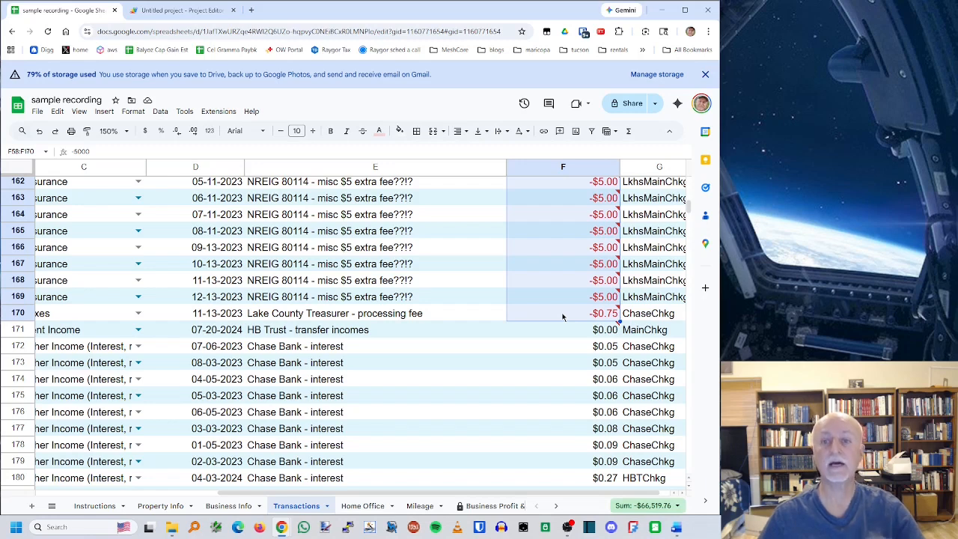
mouse_move(564, 314)
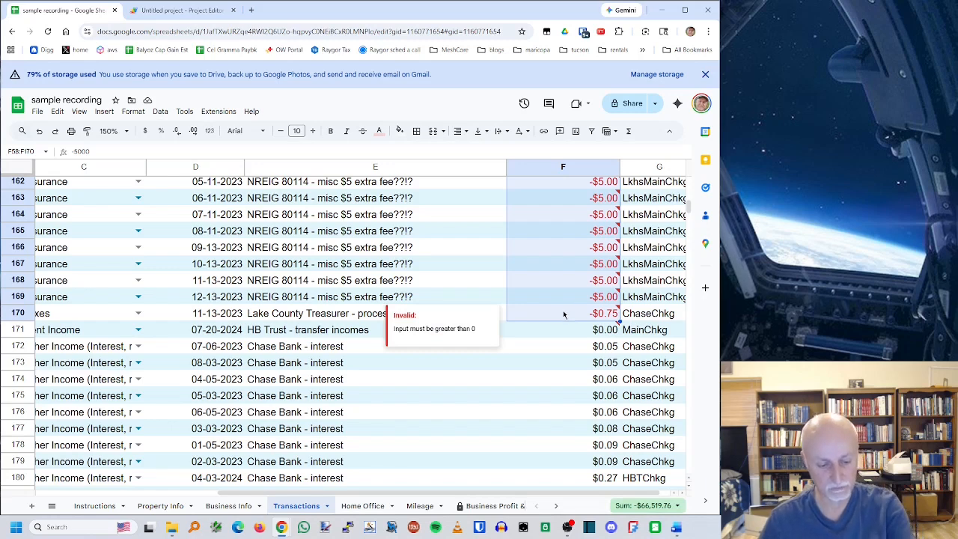
key(ctrl+alt+shift+1)
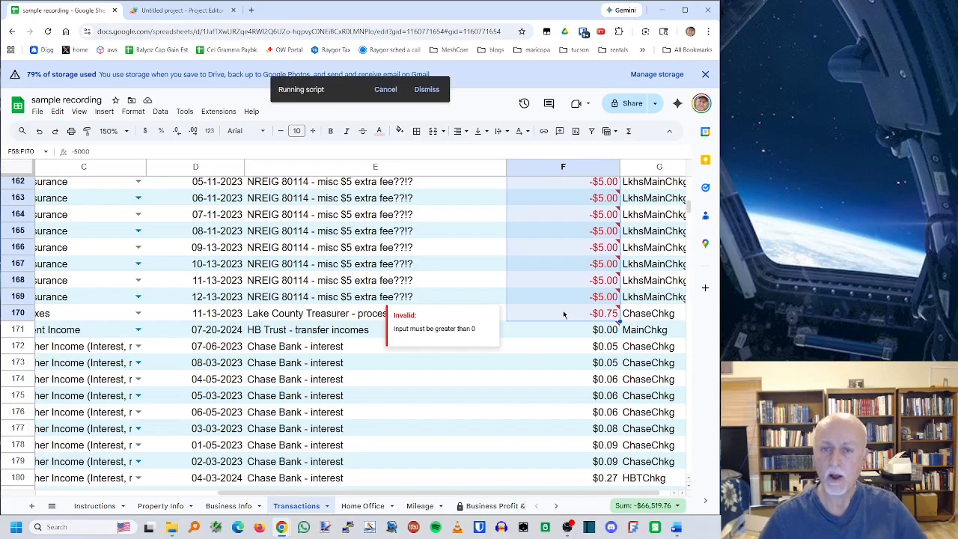
click(547, 264)
scroll(547, 268, up, 6)
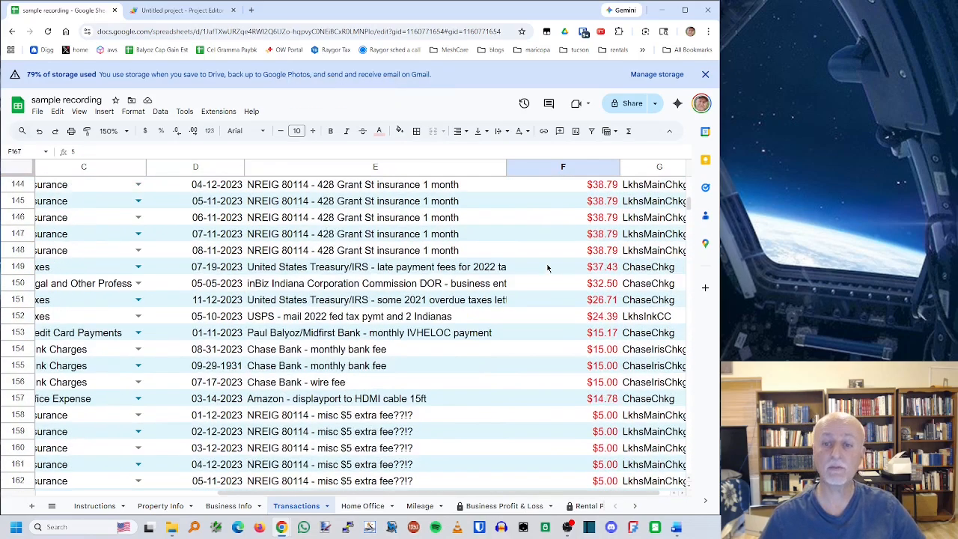
scroll(547, 268, down, 5)
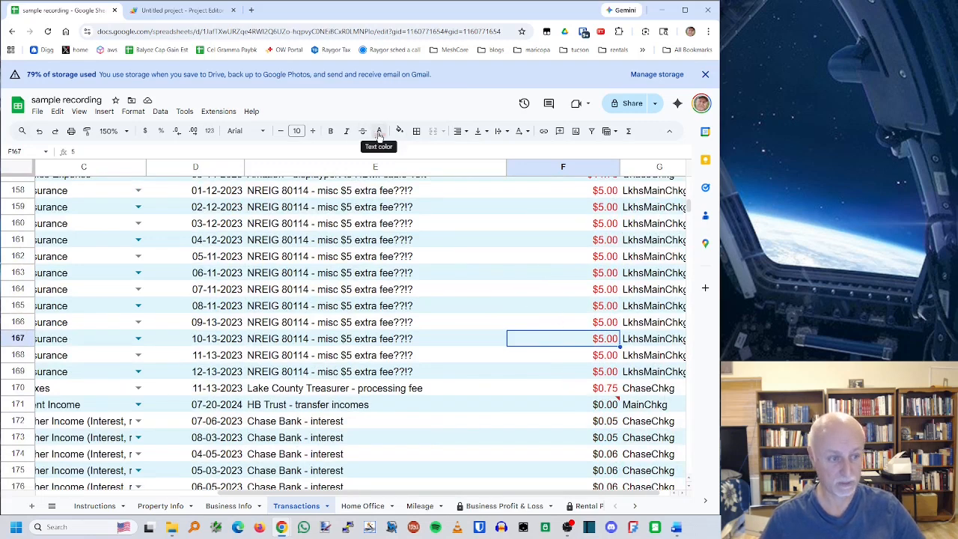
click(524, 279)
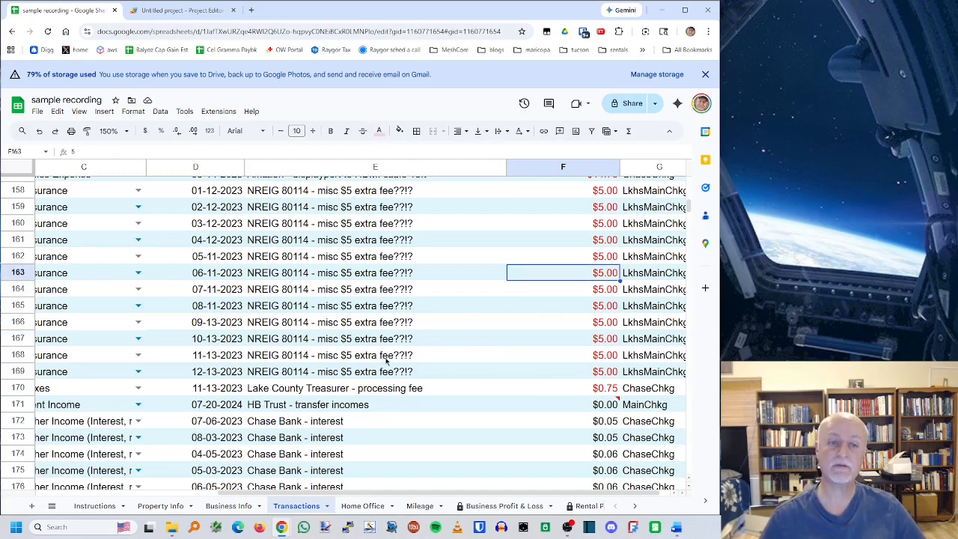
click(101, 271)
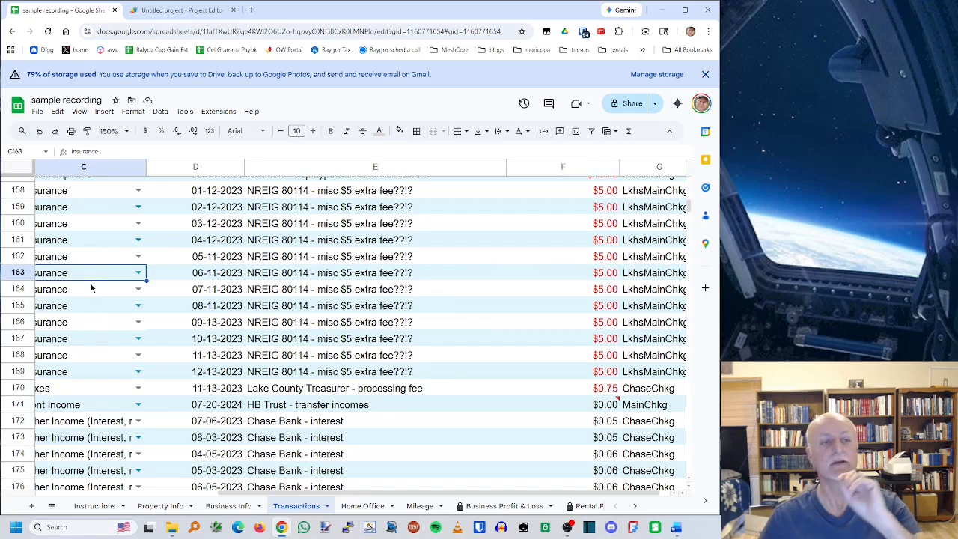
click(92, 325)
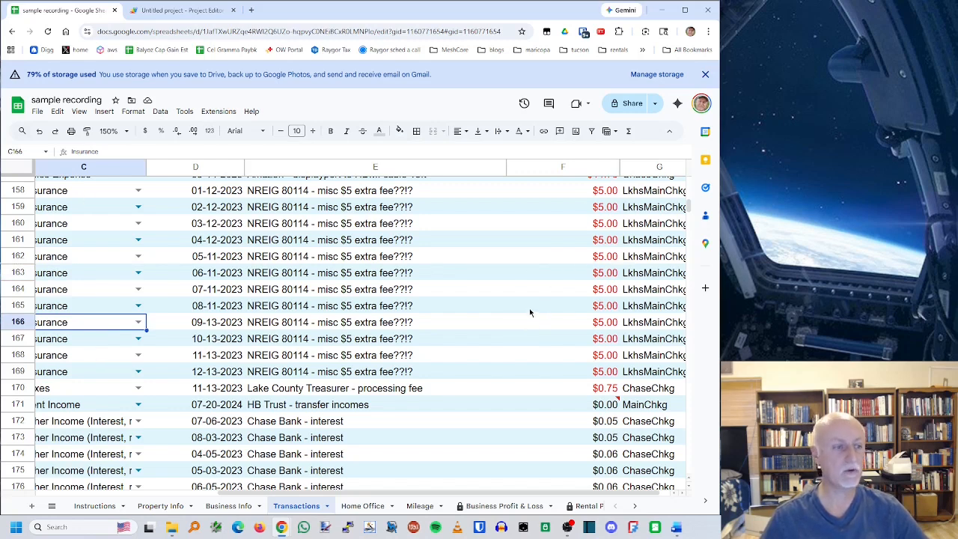
click(536, 258)
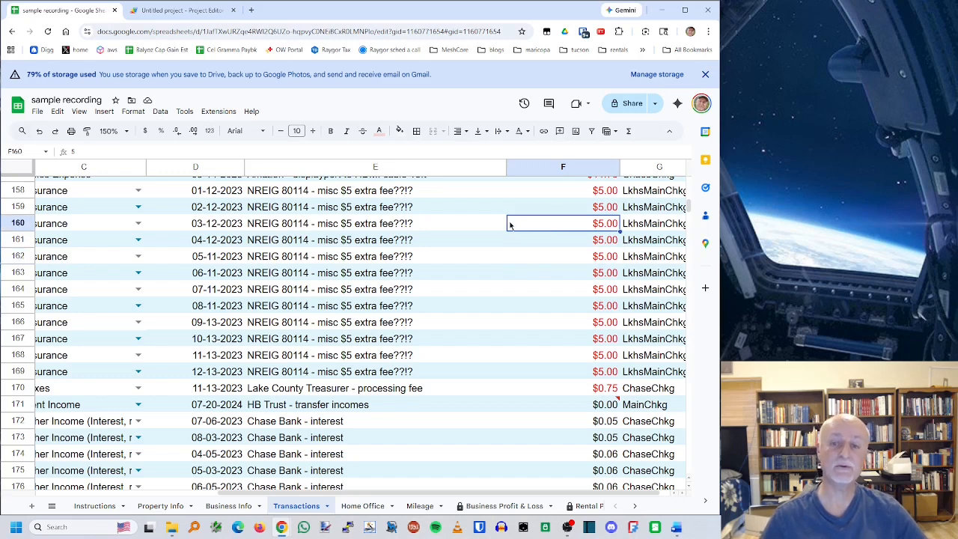
click(519, 274)
click(525, 318)
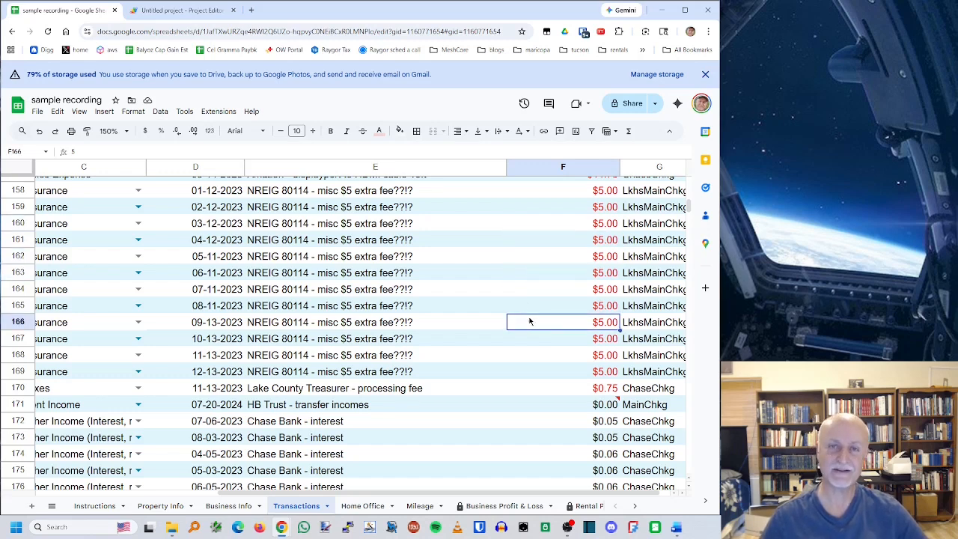